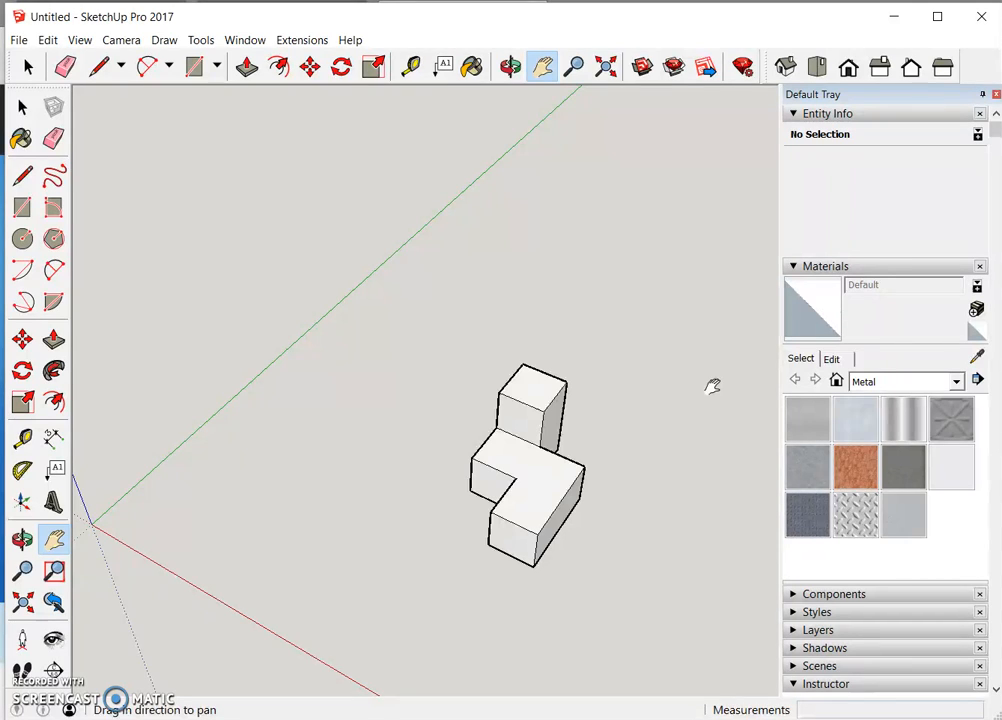
Switch the camera from perspective to parallel projection
left_click(121, 41)
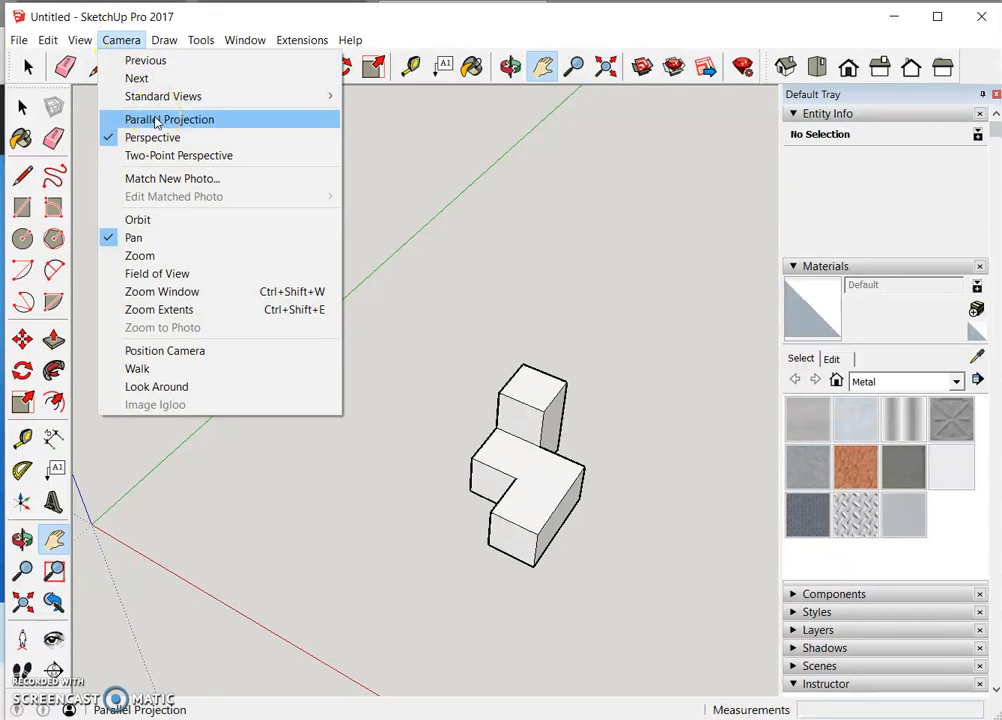
left_click(155, 122)
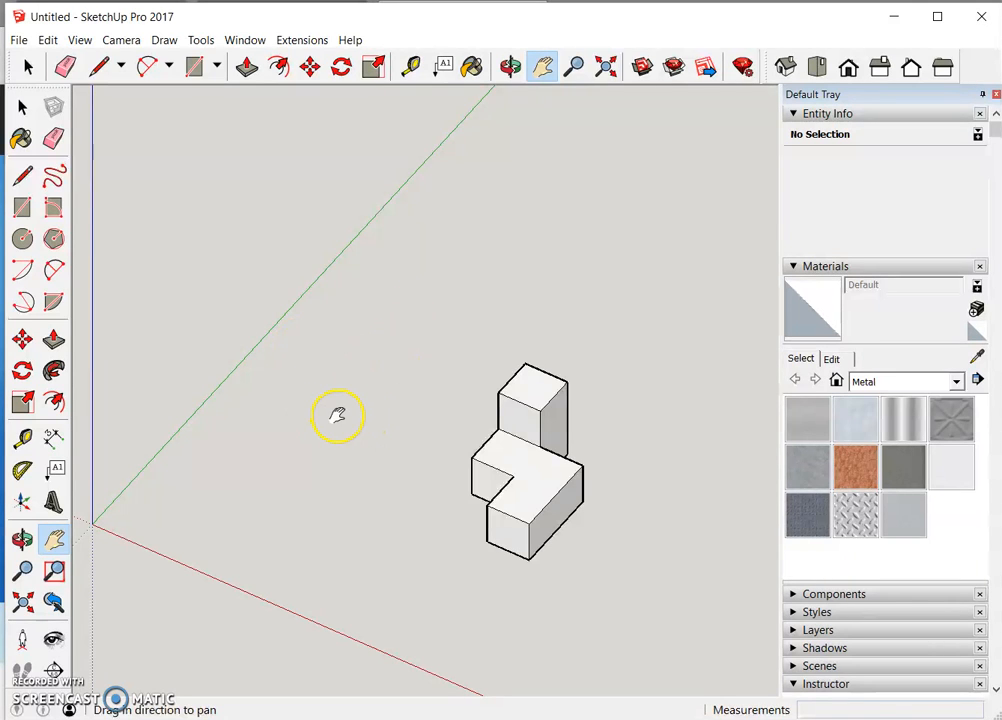
left_click_drag(296, 437, 405, 356)
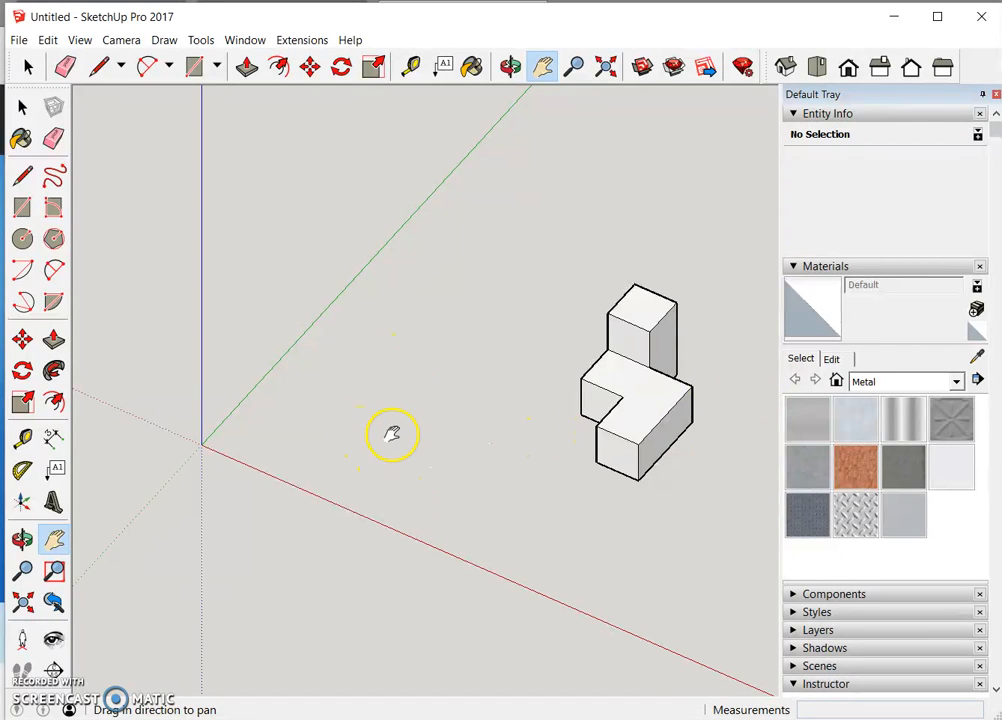
Draw a 1.5" by 0.75" rectangle on the ground plane, starting at the origin
left_click(22, 209)
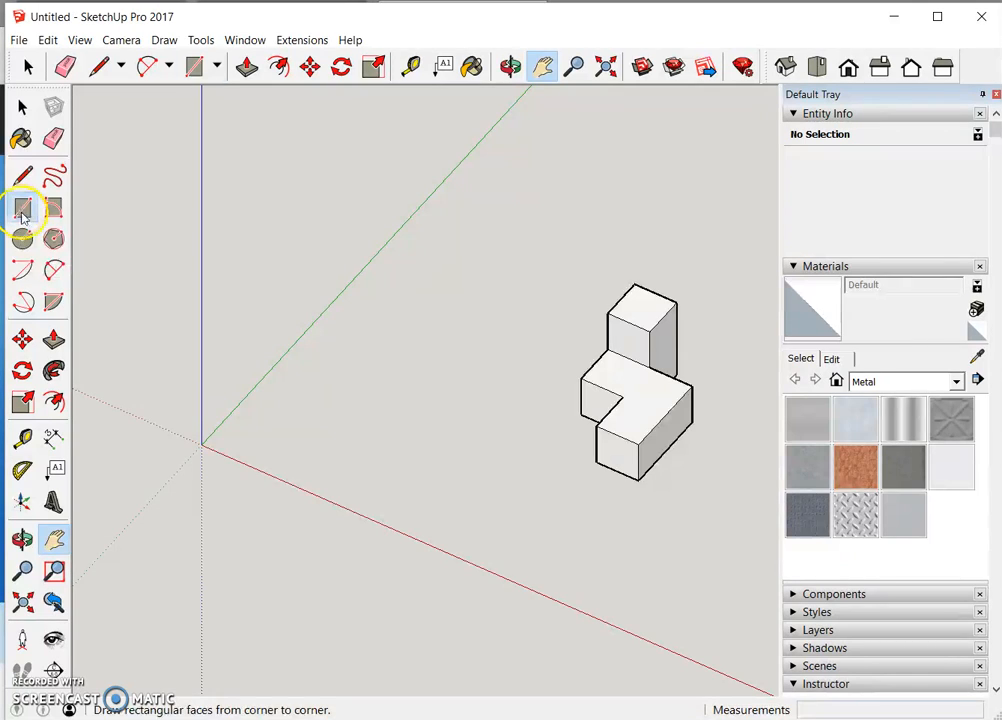
left_click(199, 443)
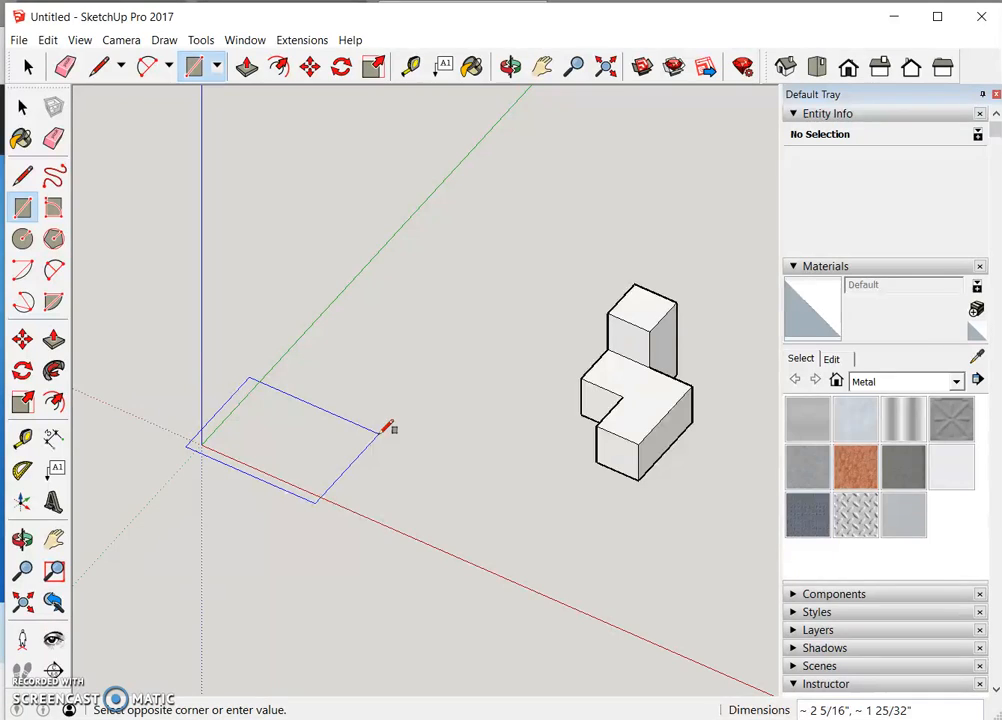
type("1.5\",75:")
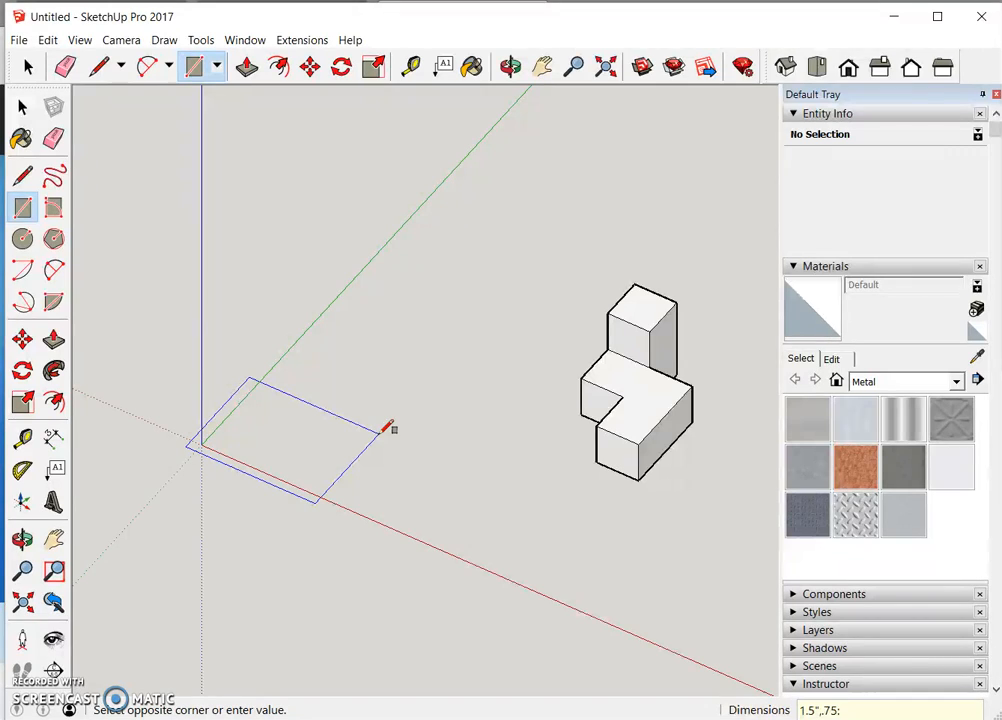
key("Return")
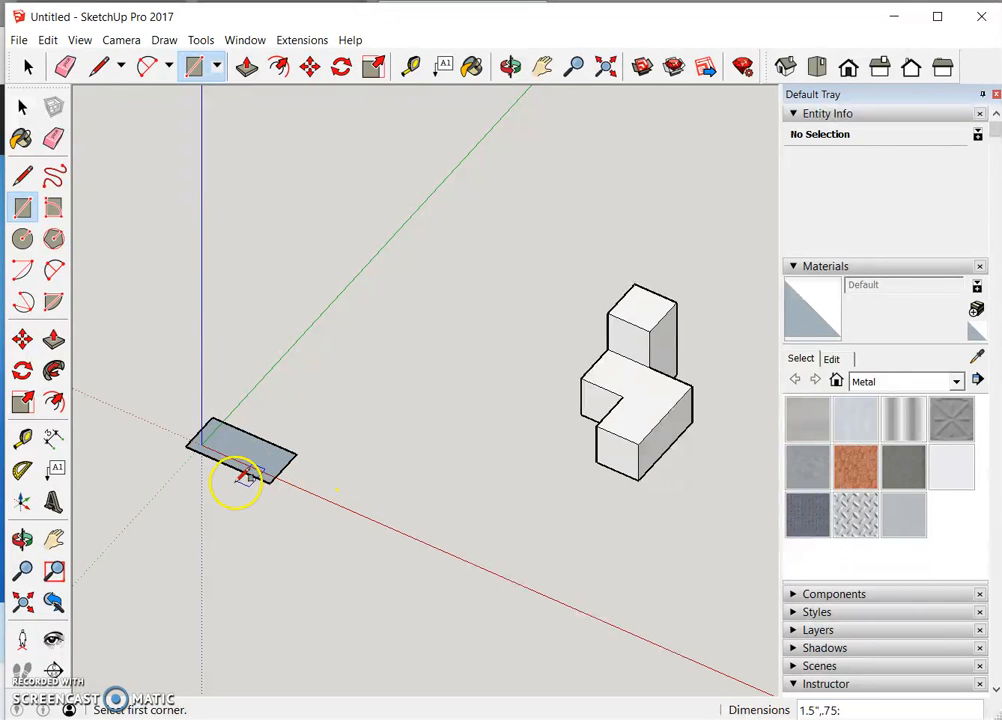
Push/Pull the rectangle at the origin upward by 0.75" to form a block
left_click(54, 343)
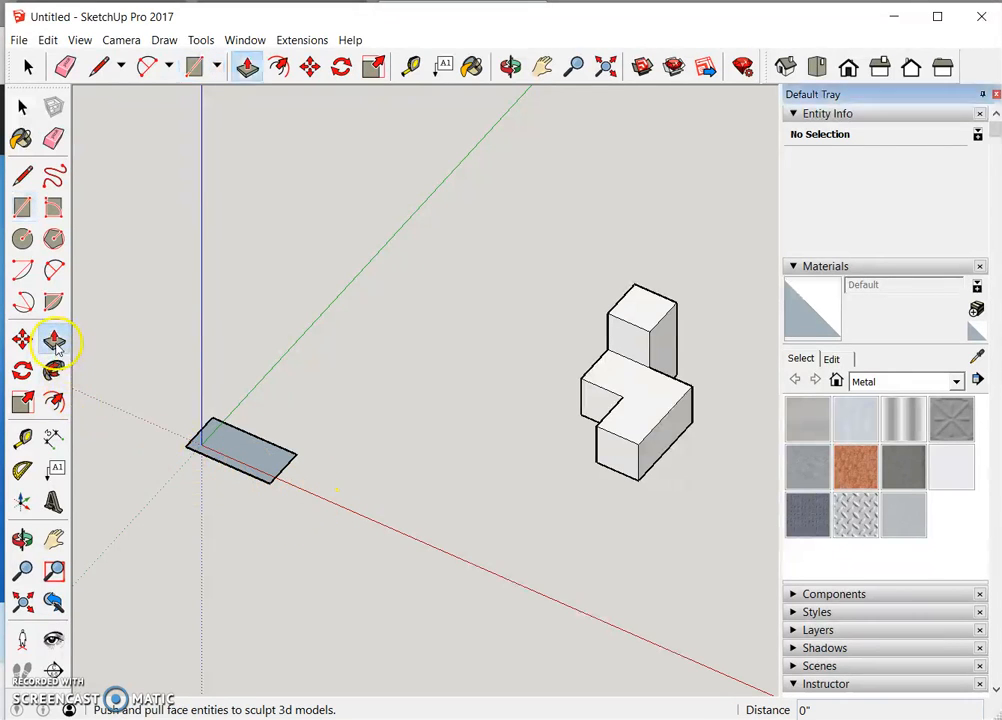
left_click(240, 444)
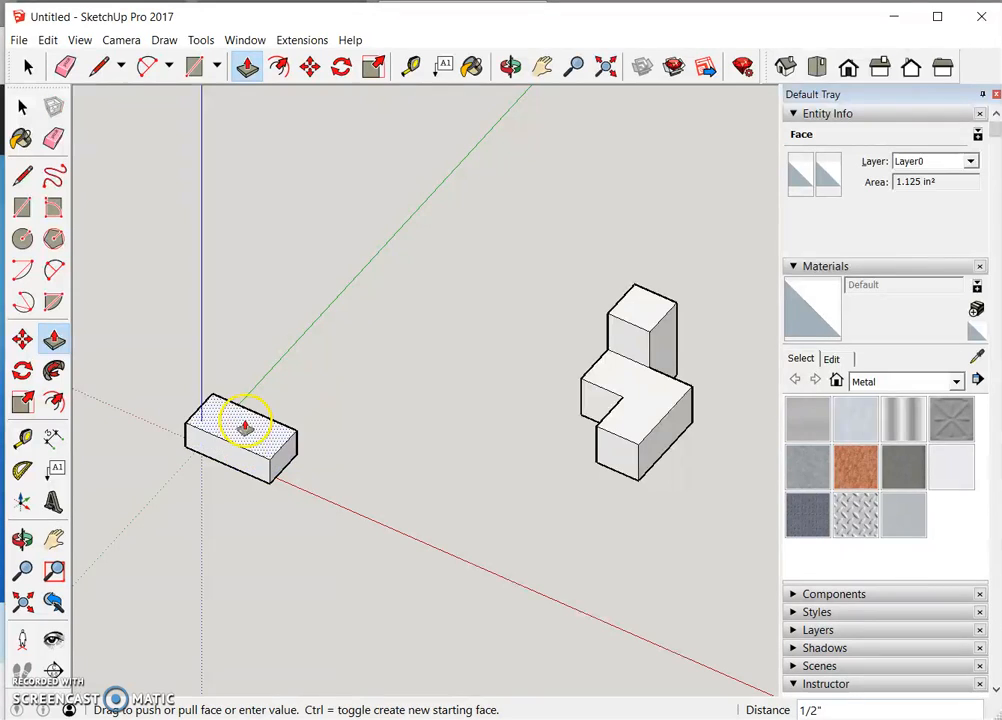
type(".75:")
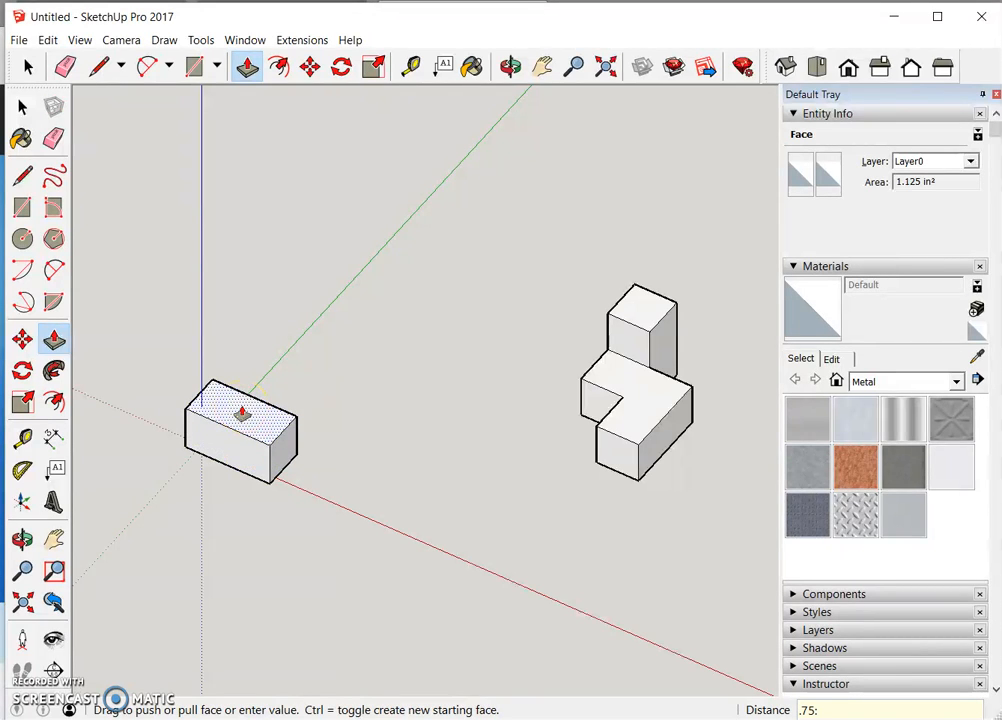
key("Return")
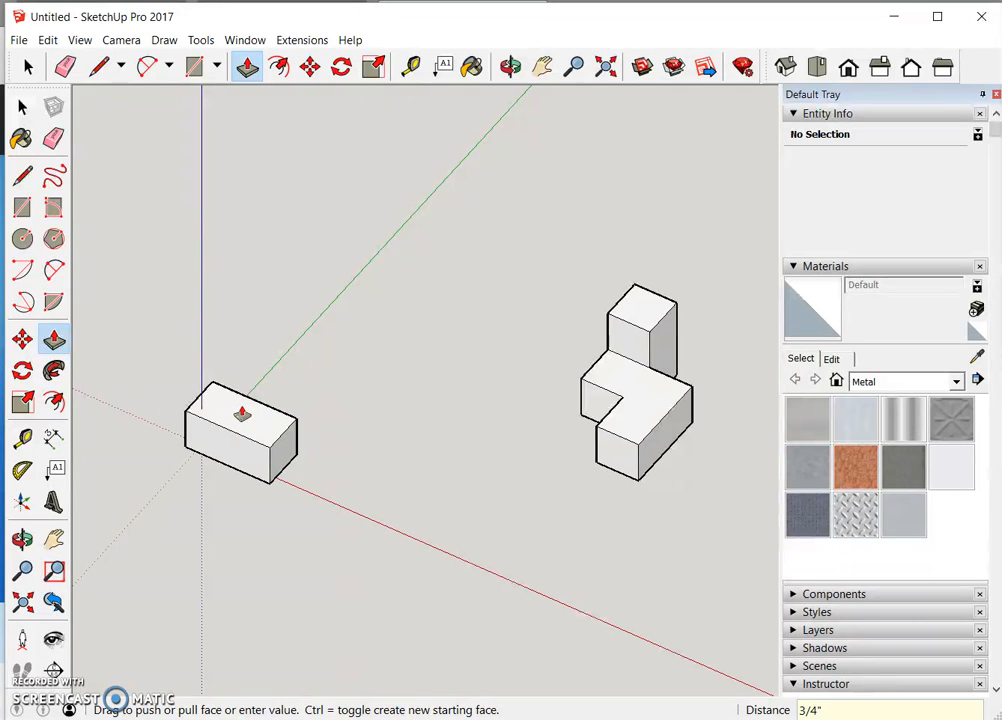
double_click(626, 382)
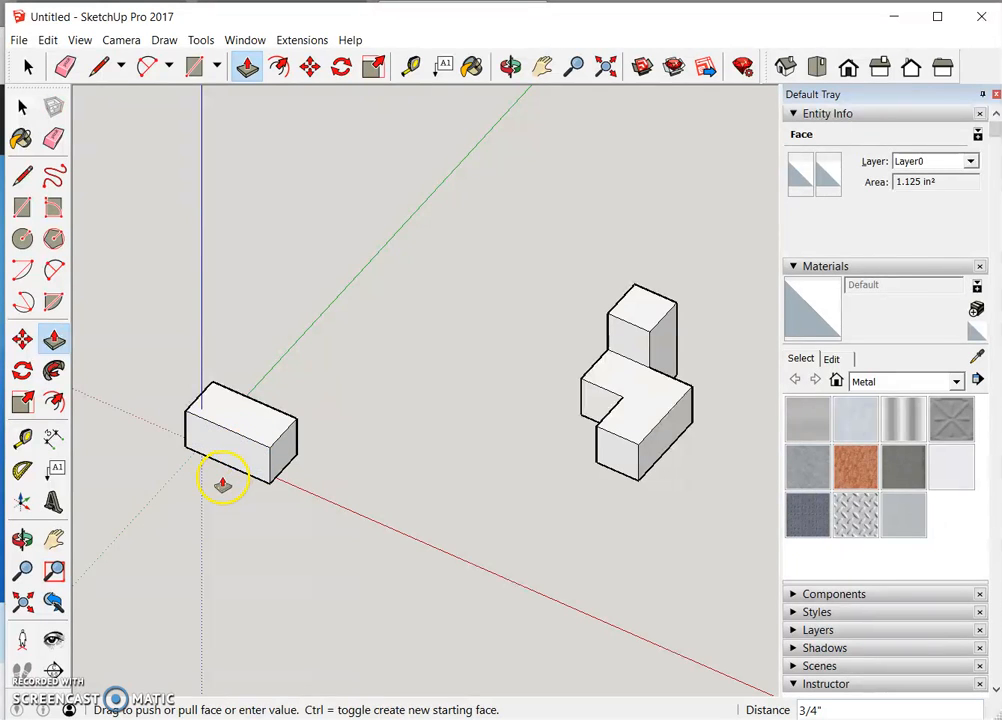
Draw a 0.75" by 0.75" square on the block's long front face, starting from its lower corner near the red axis
left_click(21, 209)
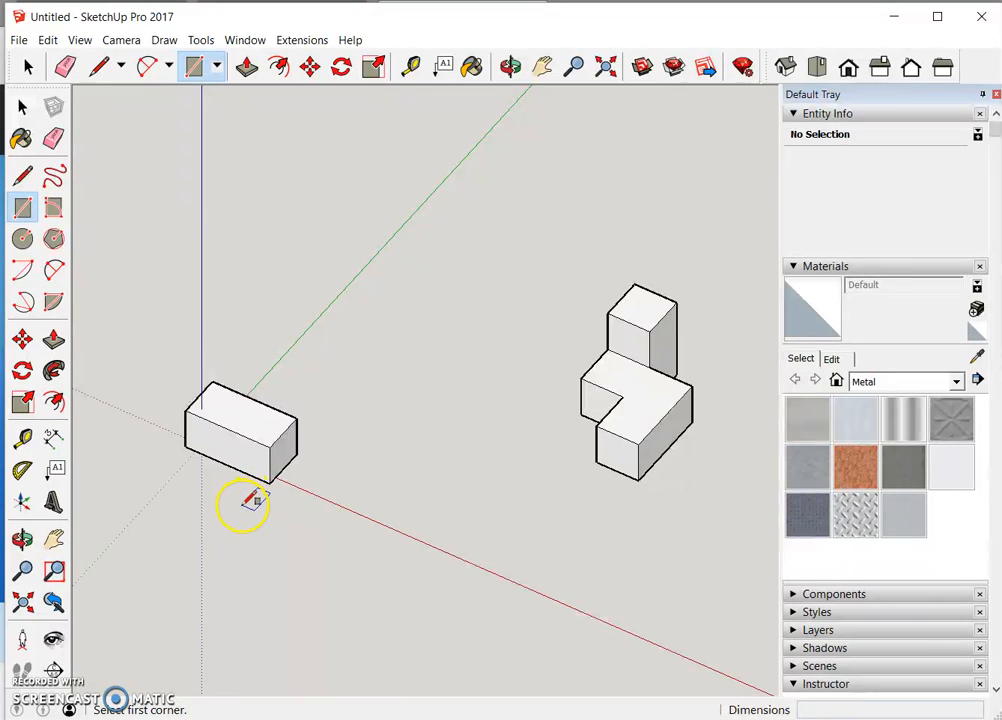
scroll(245, 507, "up", 3)
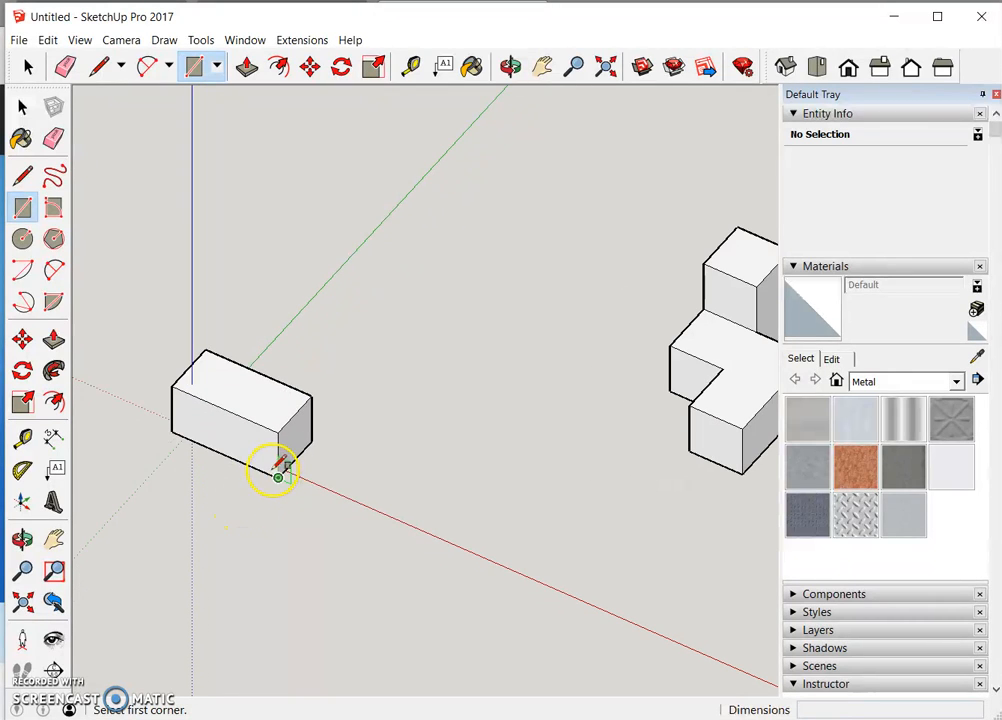
left_click(278, 477)
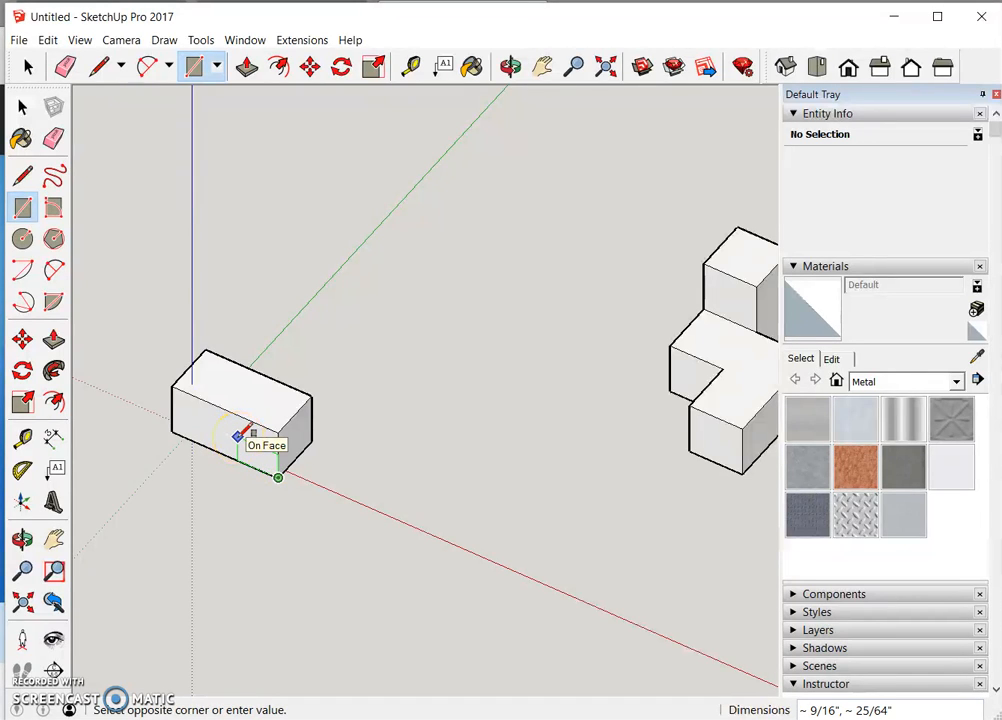
type(".7")
type("5")
type(":")
type(",")
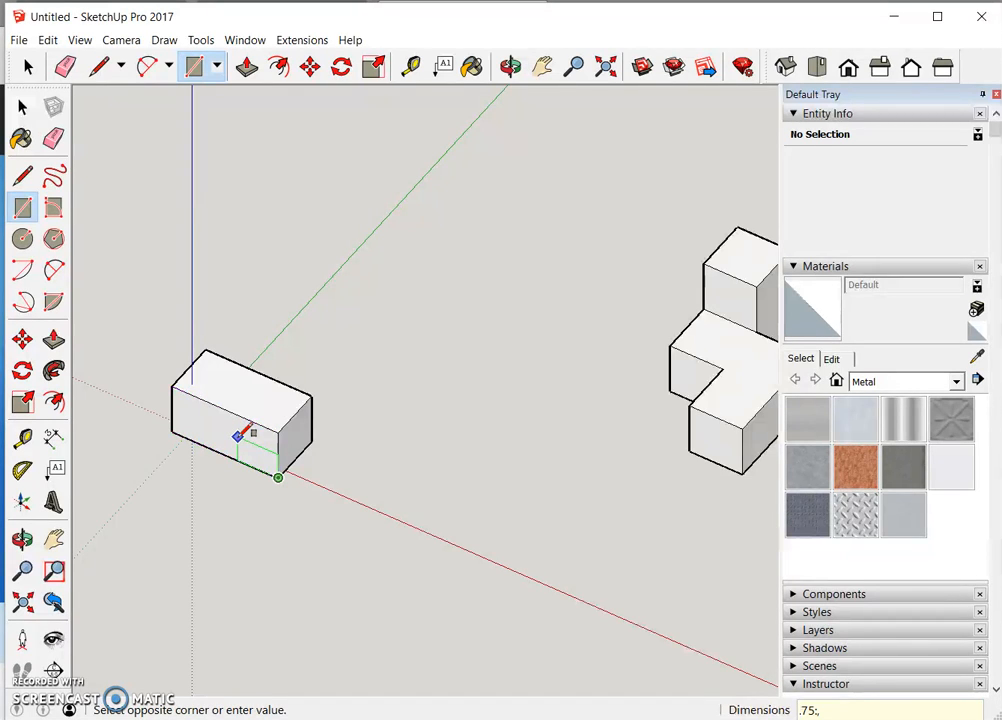
type("75")
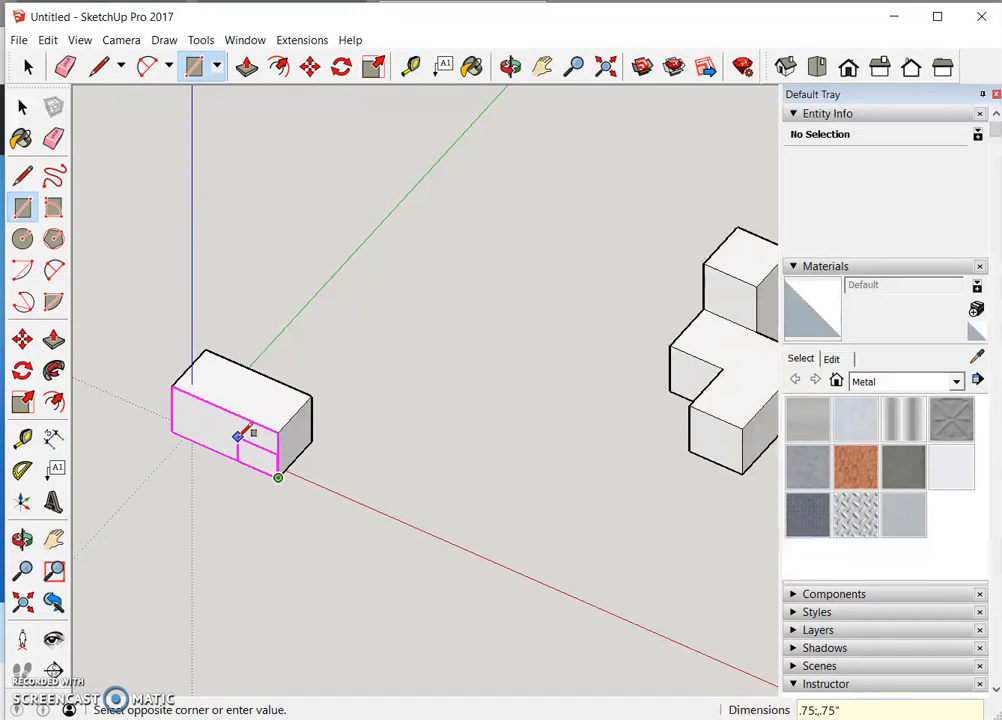
key("Return")
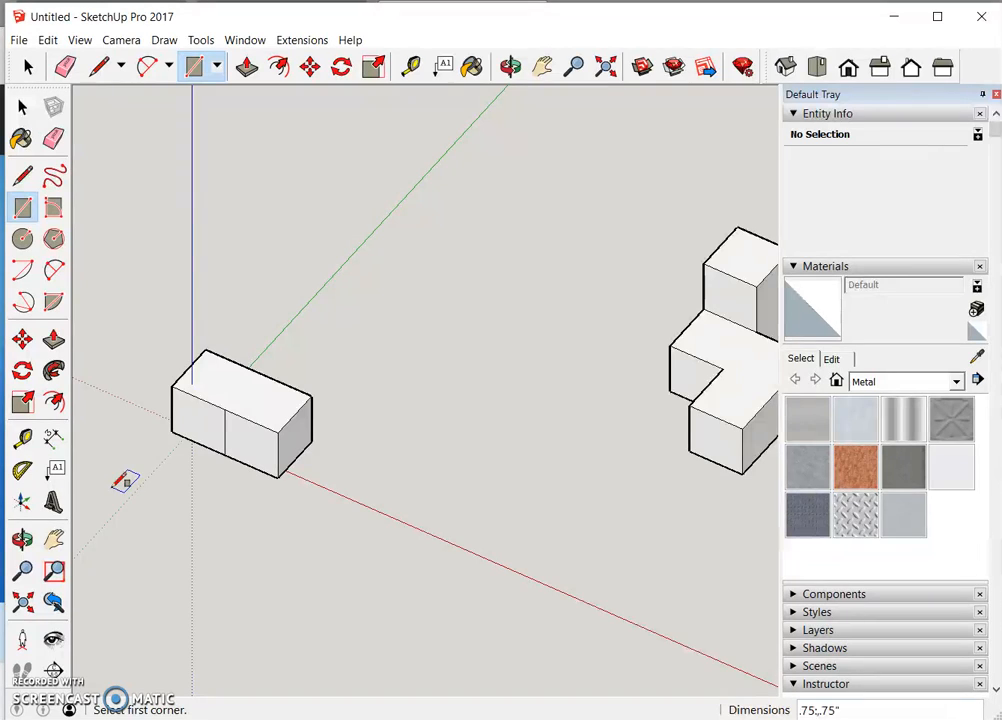
Push/Pull the new square on the front face outward by 0.75" to make an L-shaped block
left_click(54, 339)
left_click(257, 444)
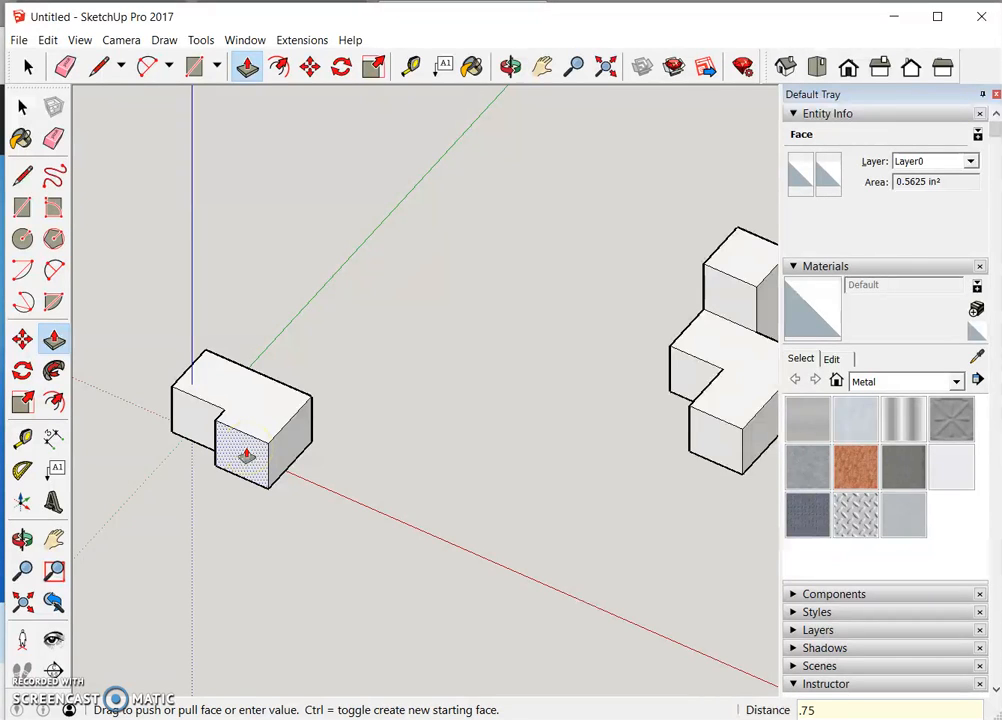
key("Return")
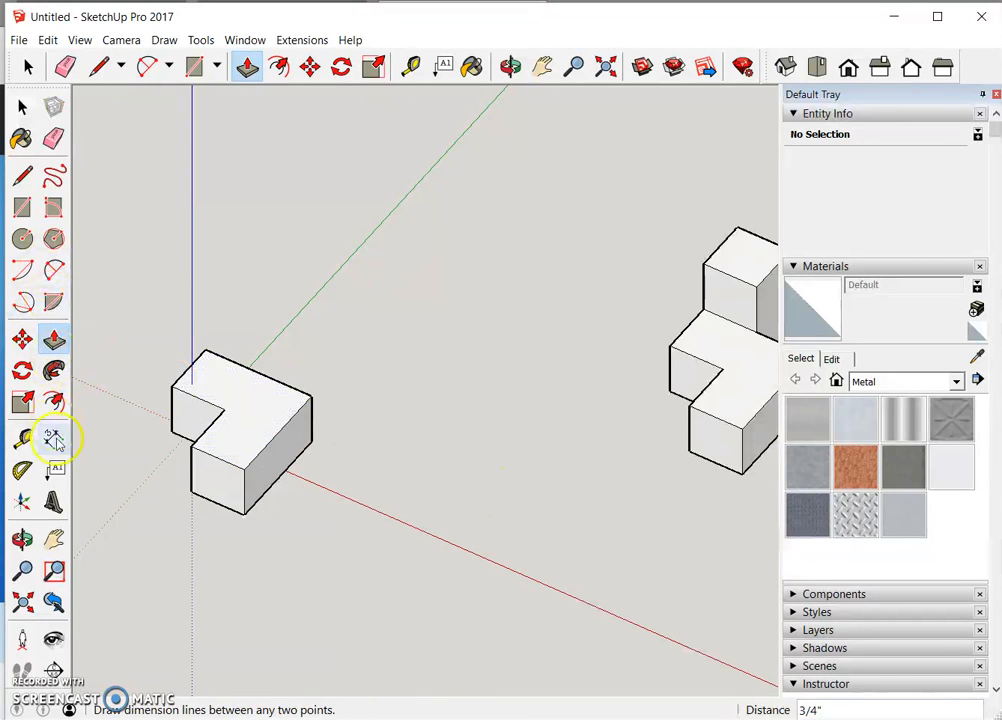
Show both models from behind in the standard isometric view
left_click(54, 540)
left_click_drag(664, 447, 572, 452)
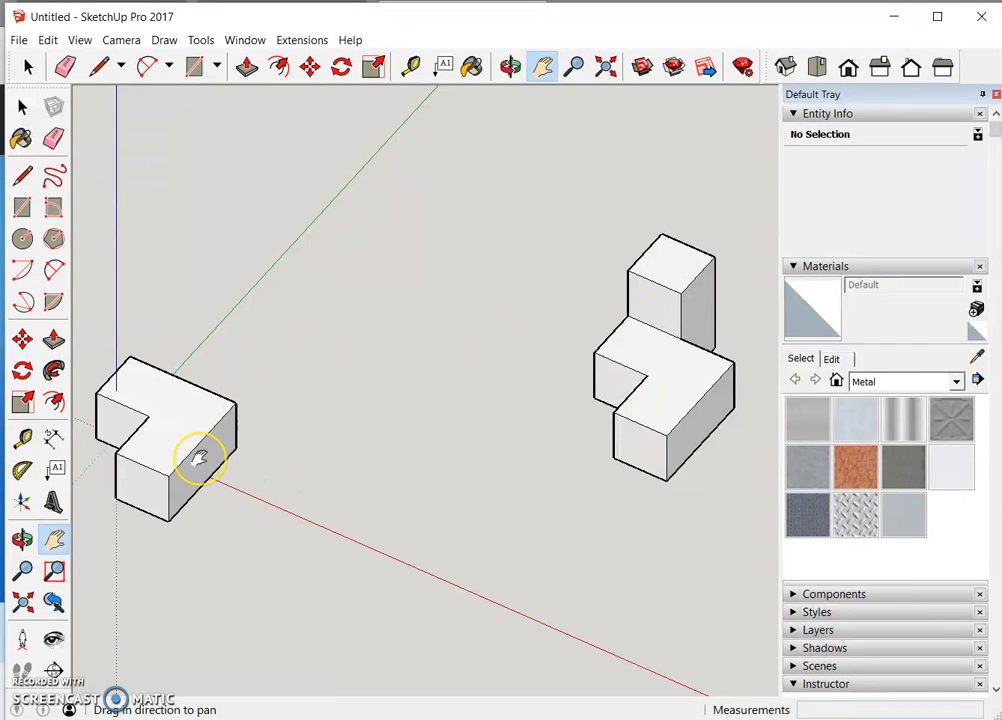
left_click(23, 540)
left_click_drag(300, 505, 264, 284)
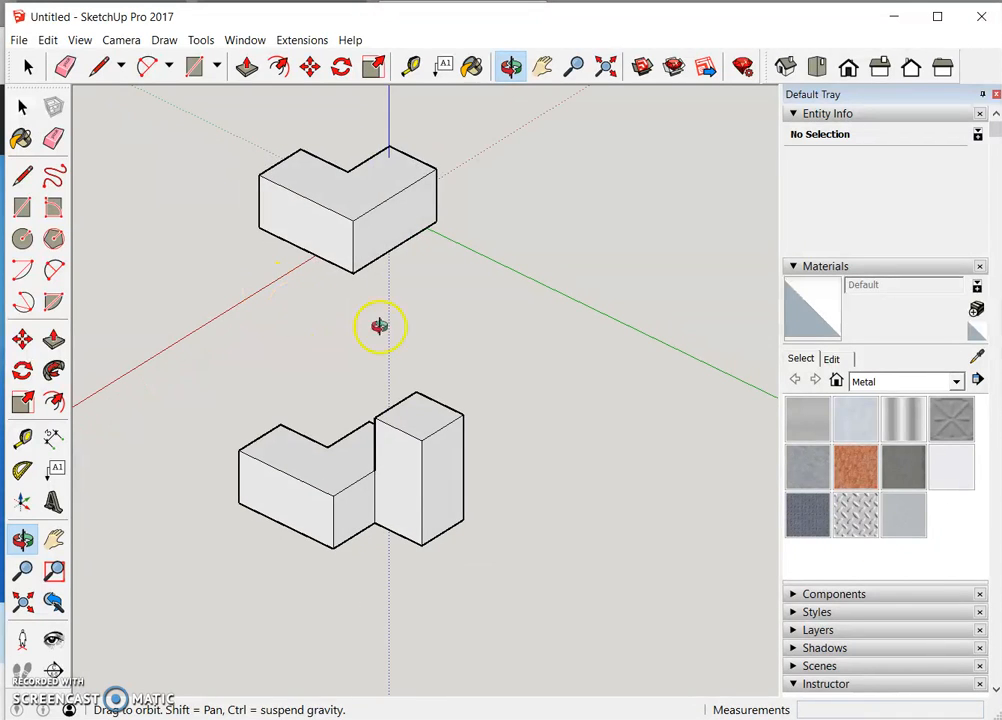
left_click(786, 70)
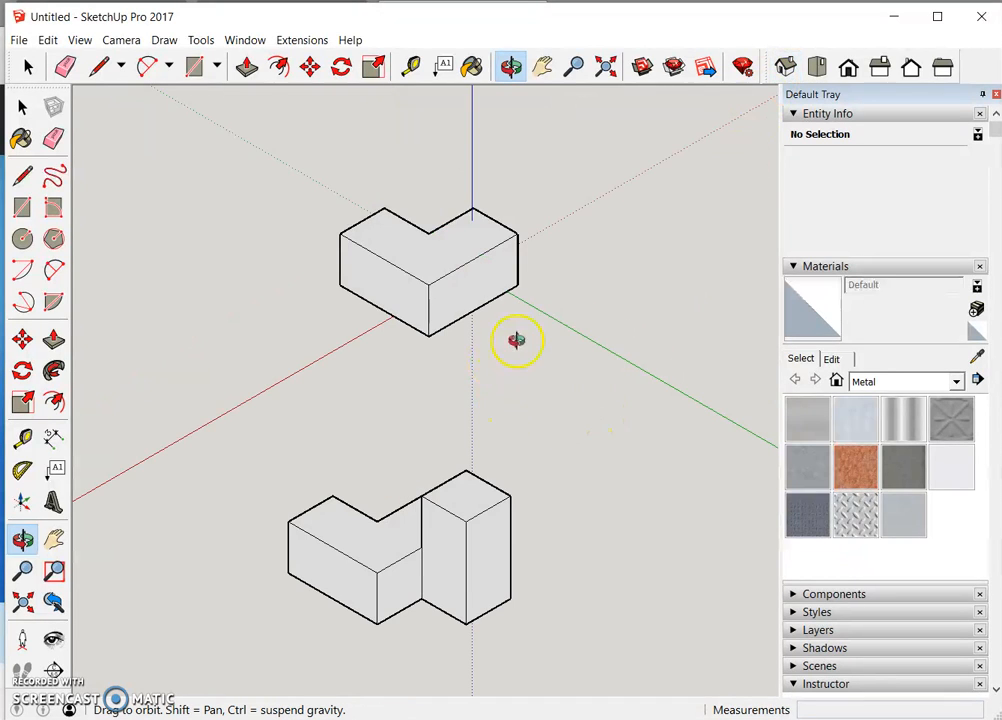
Try to draw a 0.75" by 0.75" square from the lower outer corner of the L-shaped block's rear face, and undo it
left_click(23, 208)
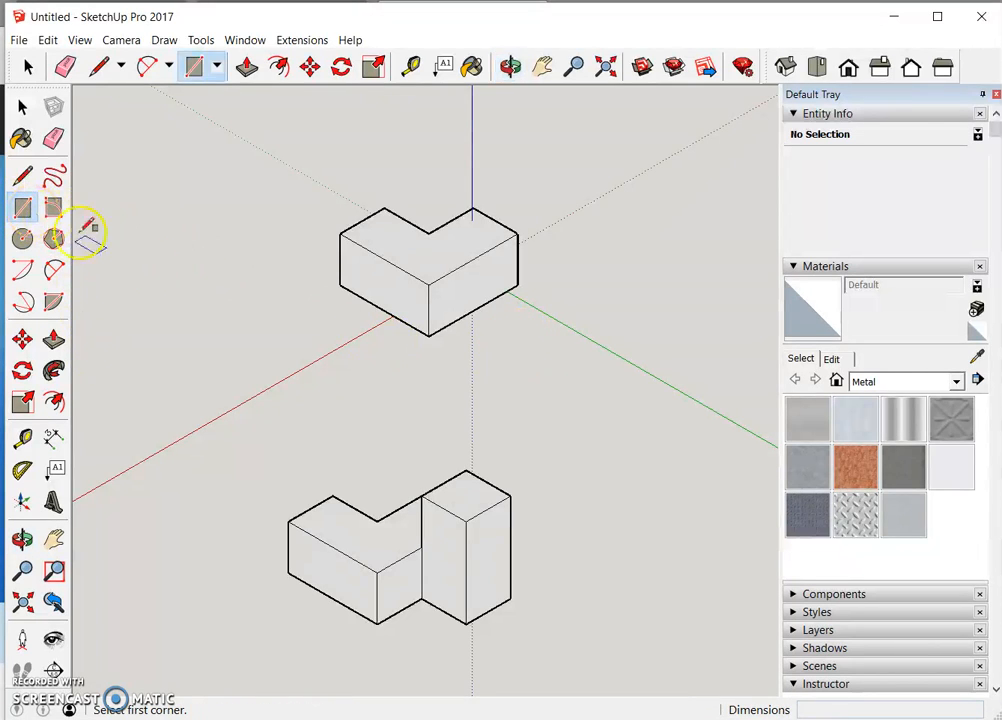
left_click(518, 285)
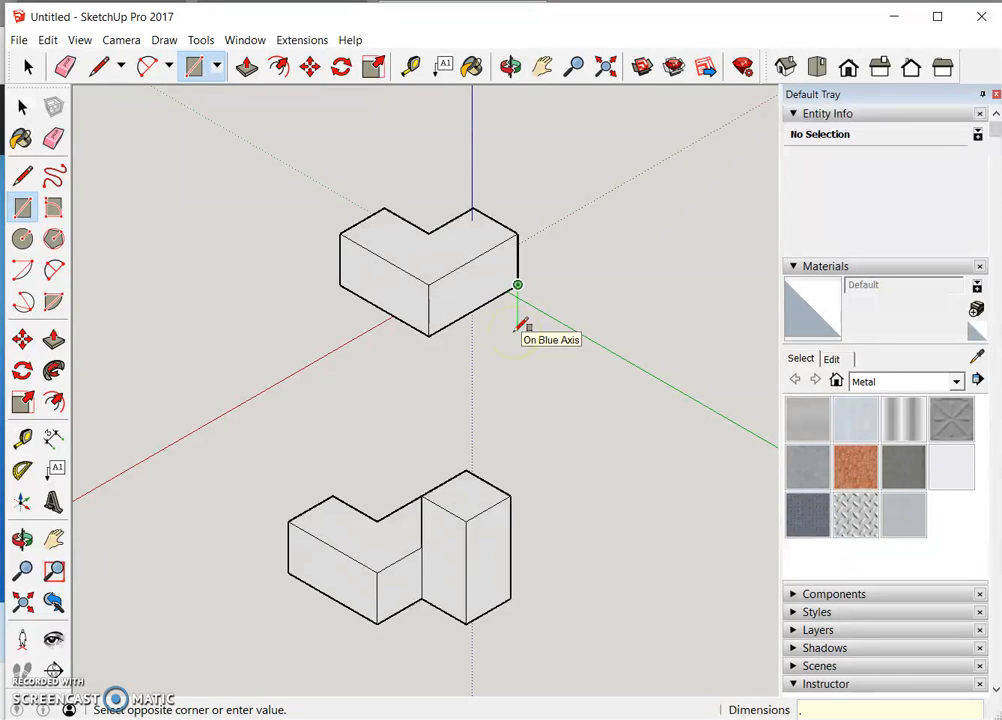
type(".75\",.75")
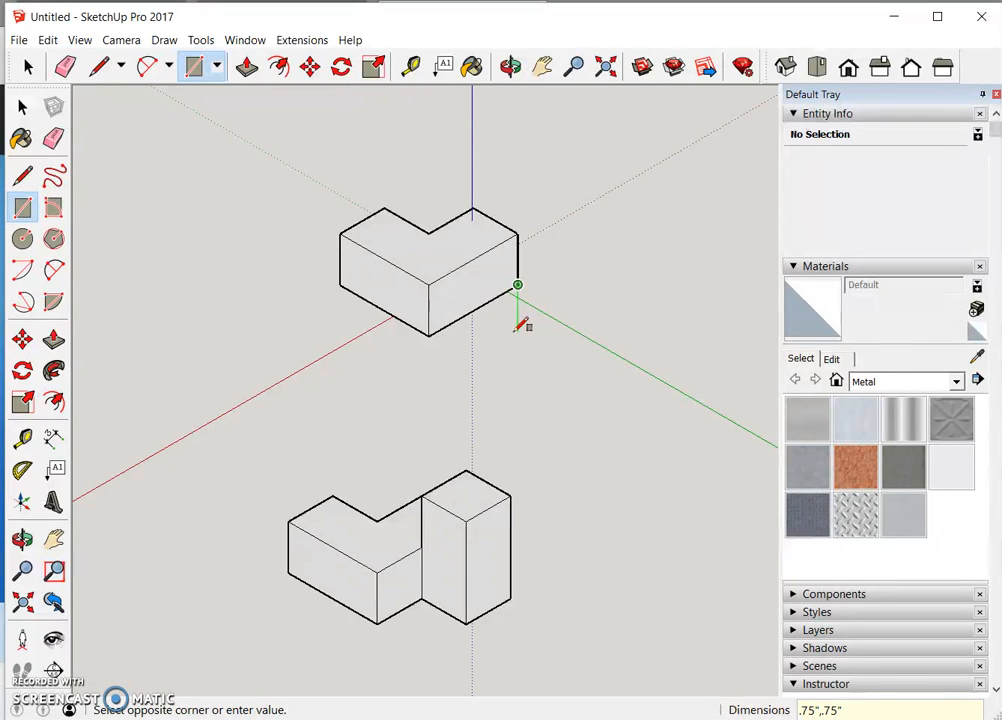
key("Return")
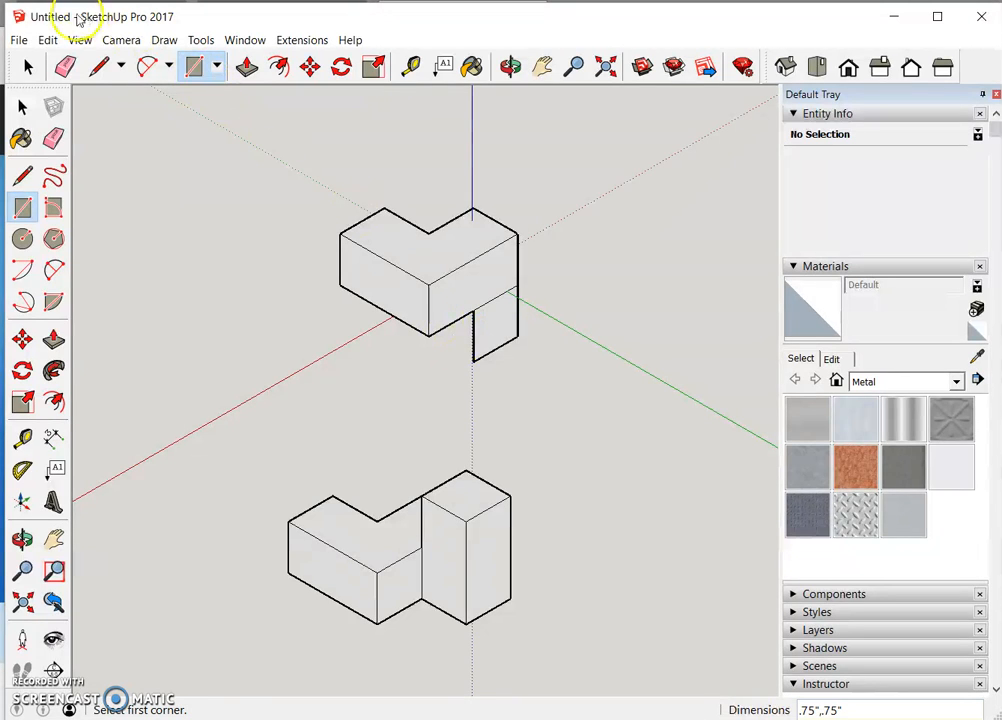
left_click(42, 46)
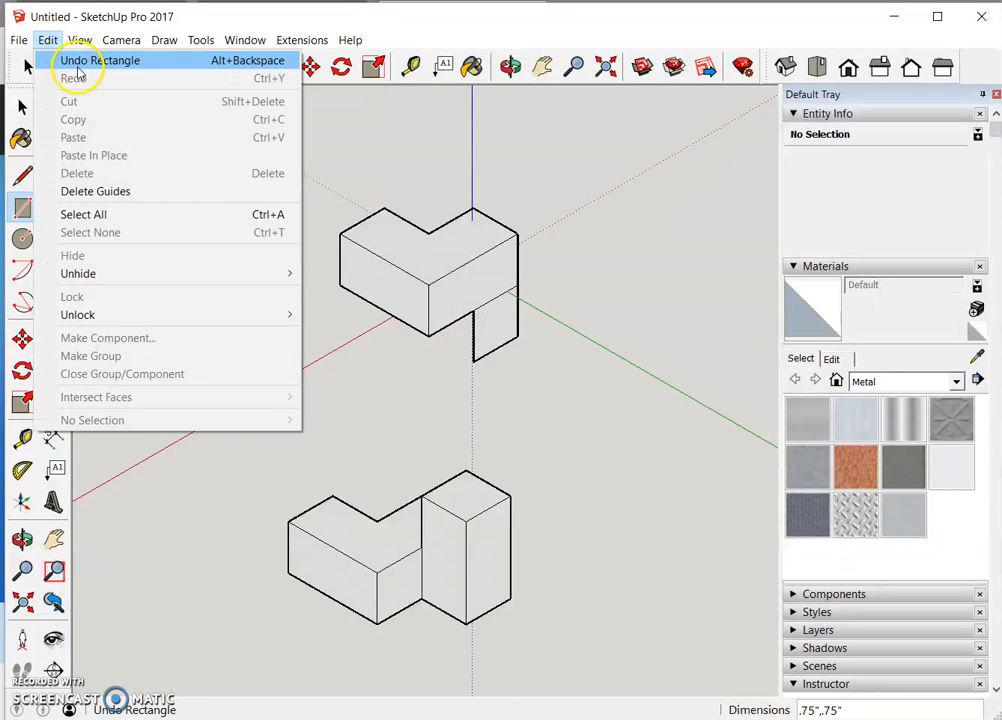
left_click(78, 64)
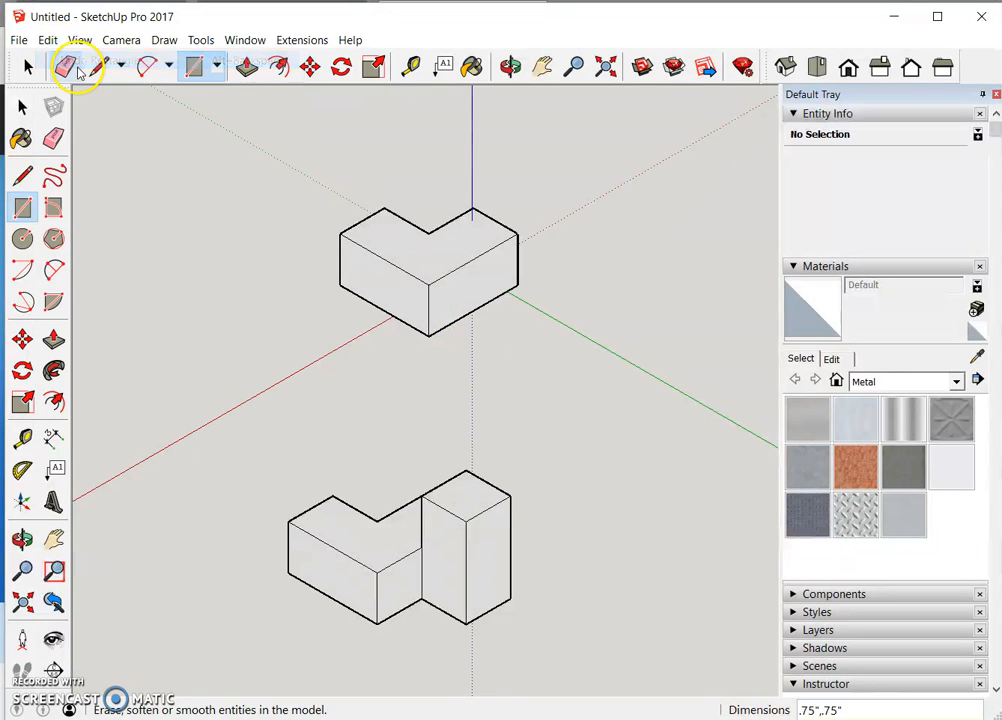
Draw a 0.75" by 1.5" upright rectangle from the lower outer corner of the L-shaped block's rear face, extending above its top
left_click(517, 285)
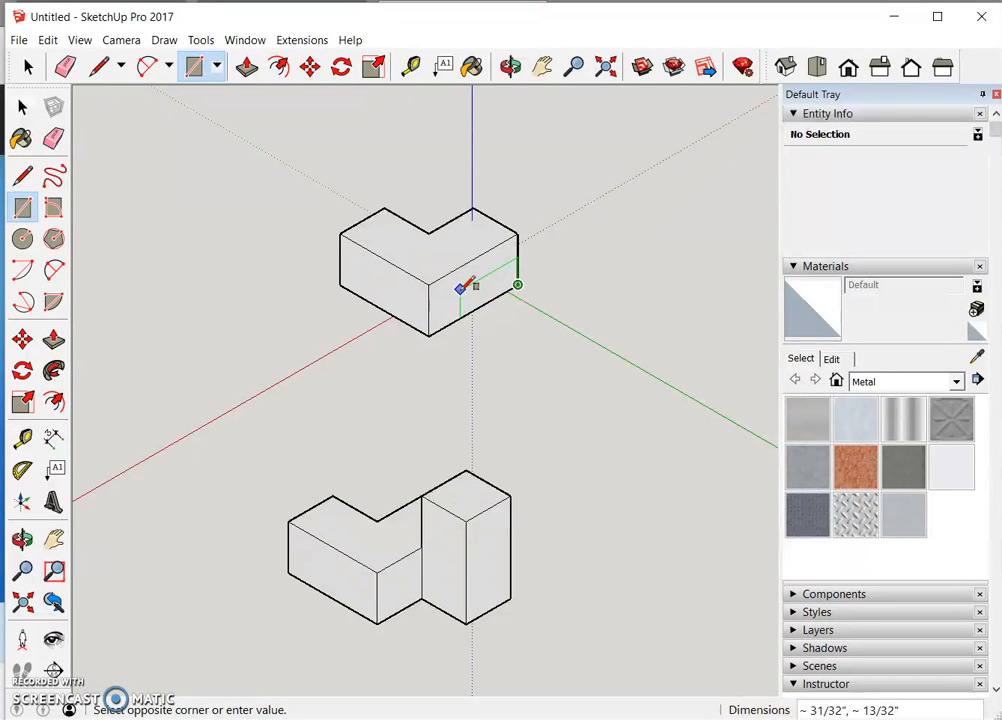
type(".")
key("Return")
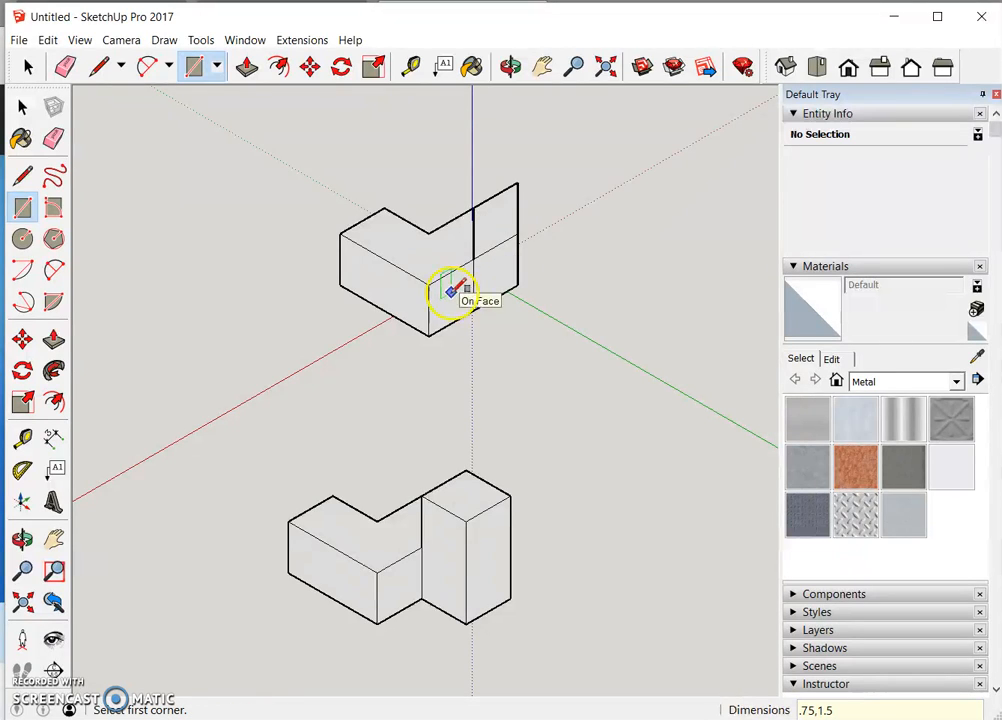
Try to erase the block's top edge that crosses the upright rectangle, and undo the erasure
left_click(64, 66)
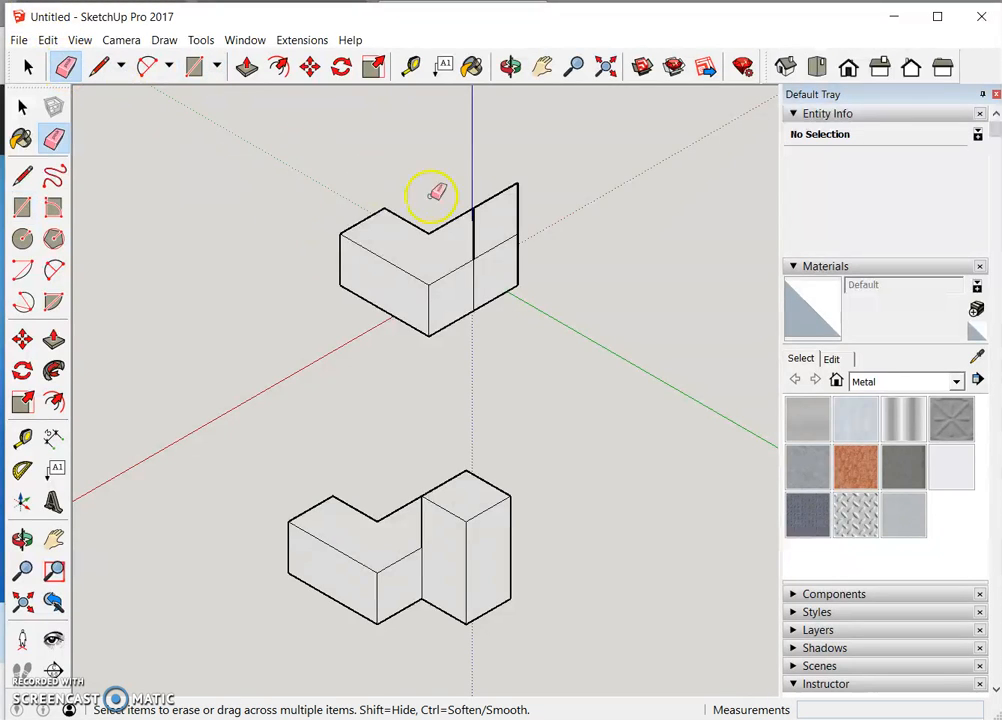
left_click(507, 242)
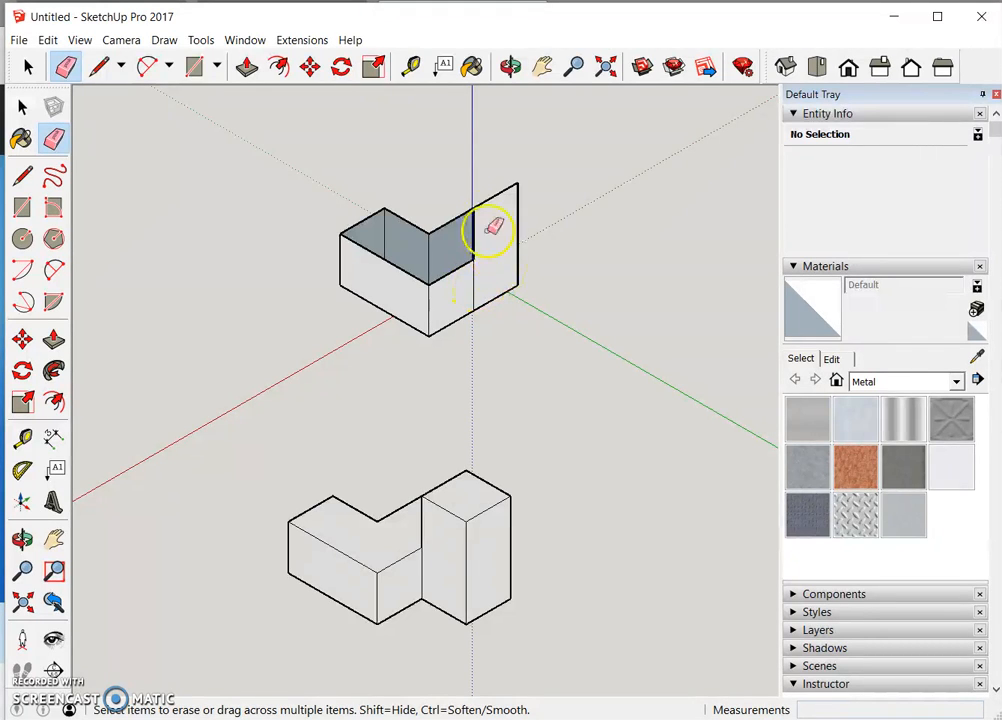
left_click(48, 40)
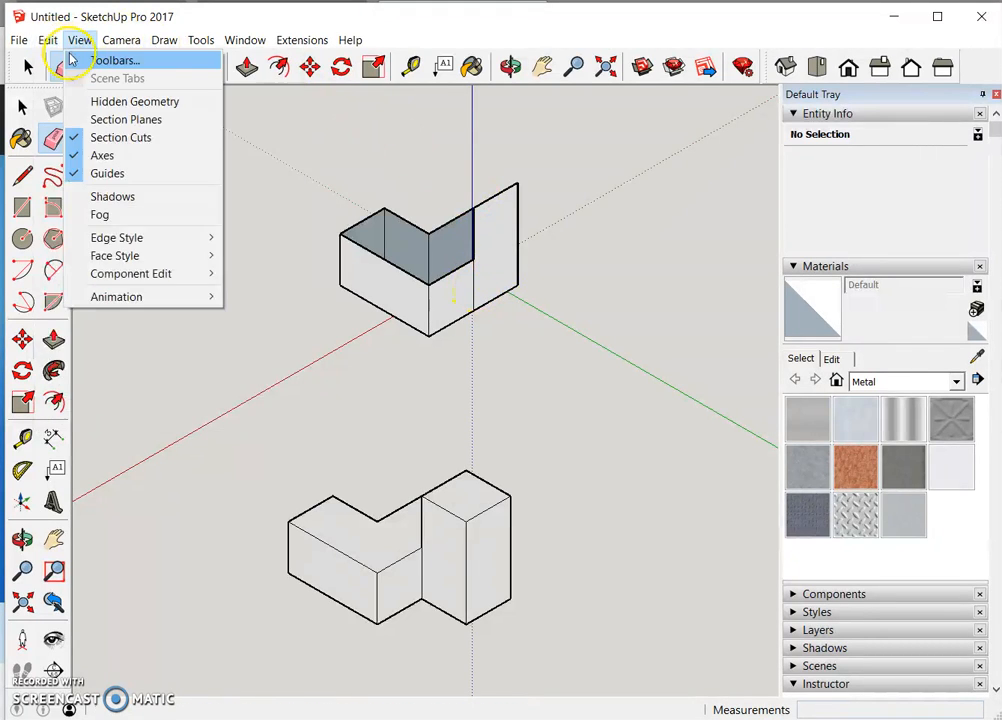
left_click(52, 61)
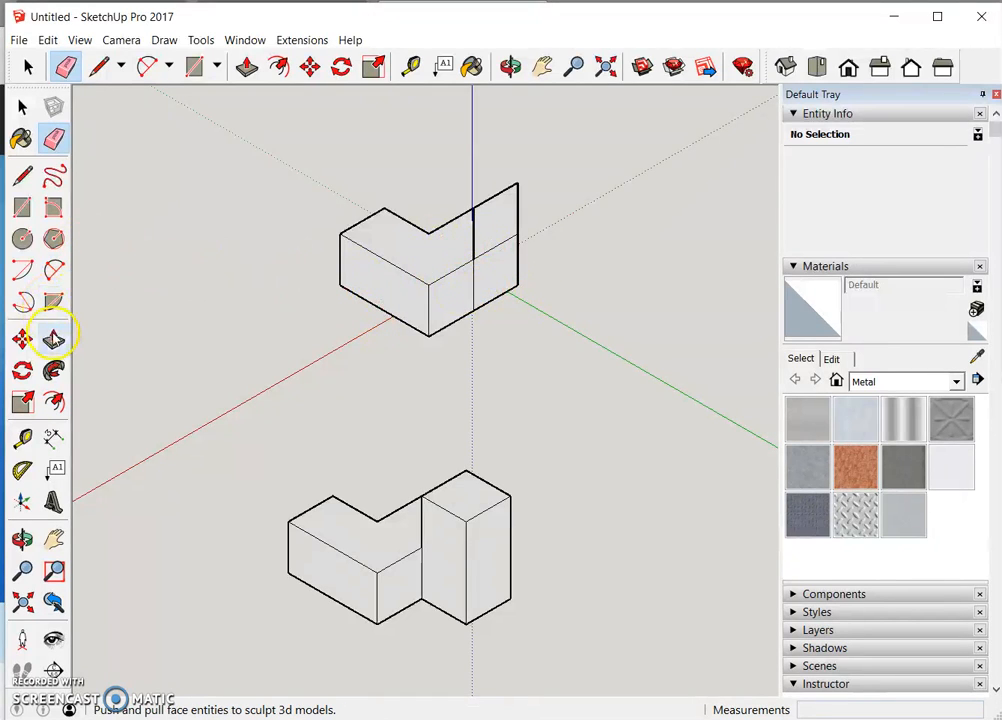
Push/Pull the lower and upper halves of the upright rectangle out 0.75" and erase the seam lines between the two cubes
left_click(54, 340)
left_click(511, 262)
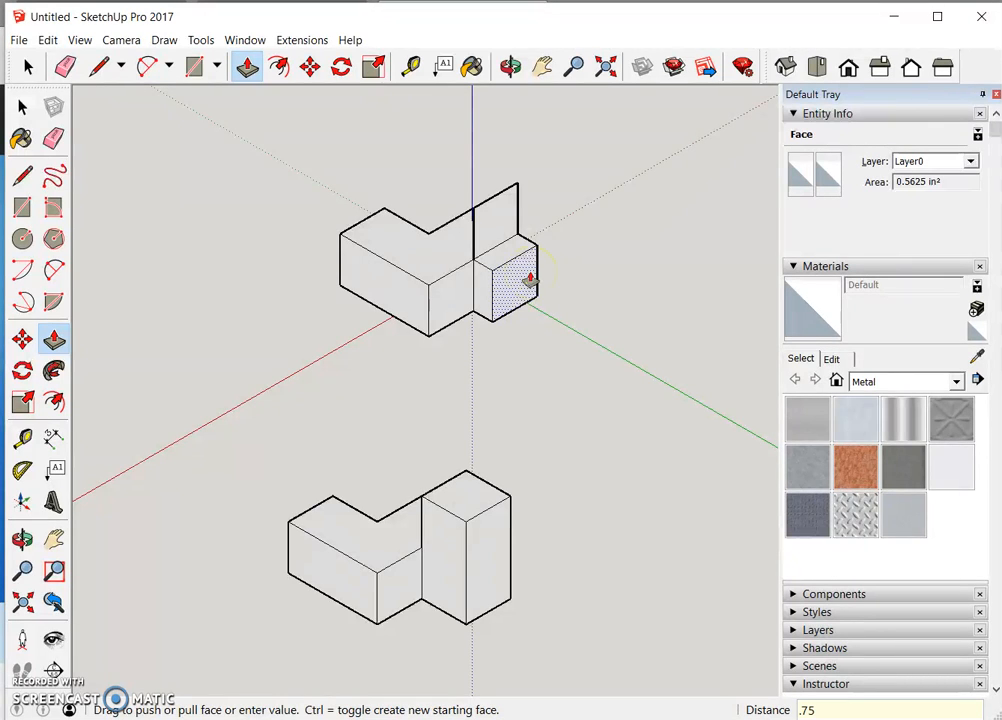
key("Return")
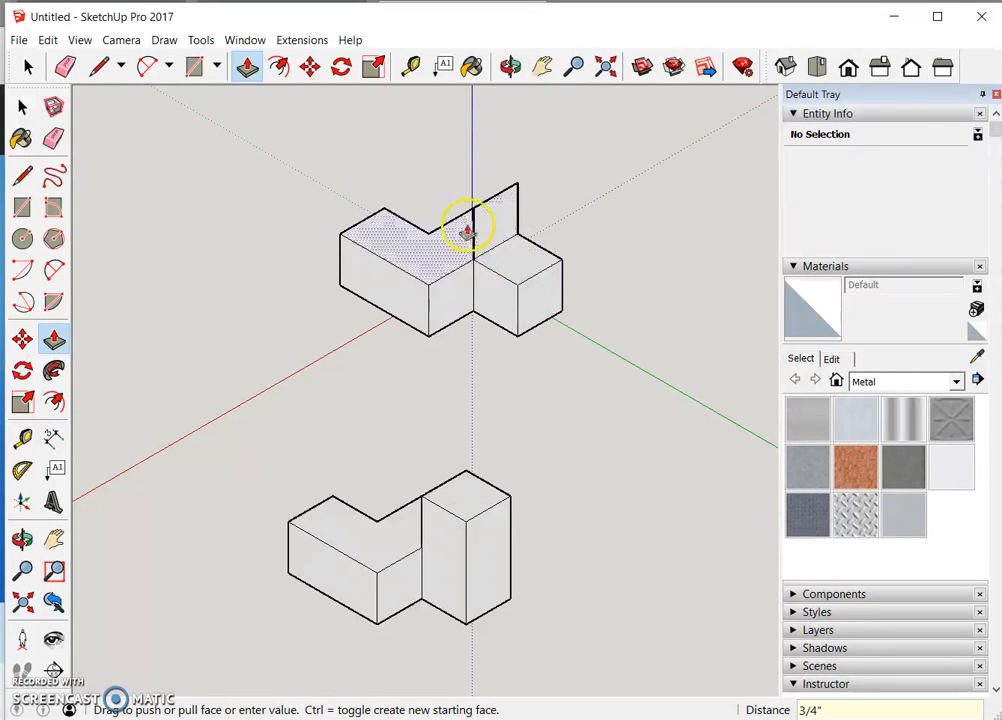
left_click(495, 227)
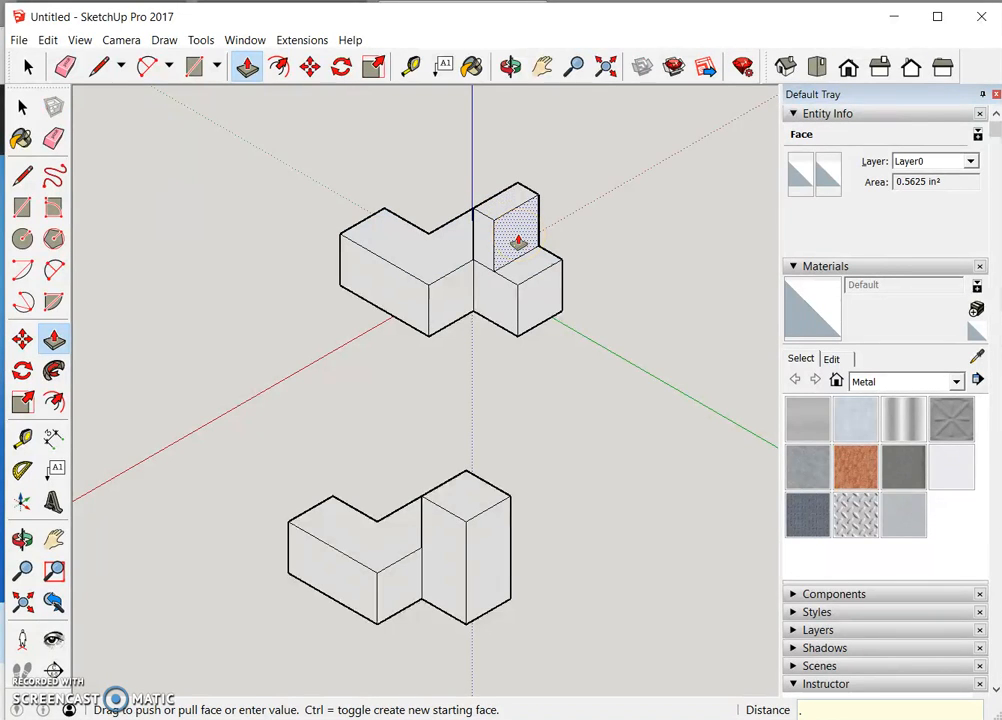
type(".75")
key("Return")
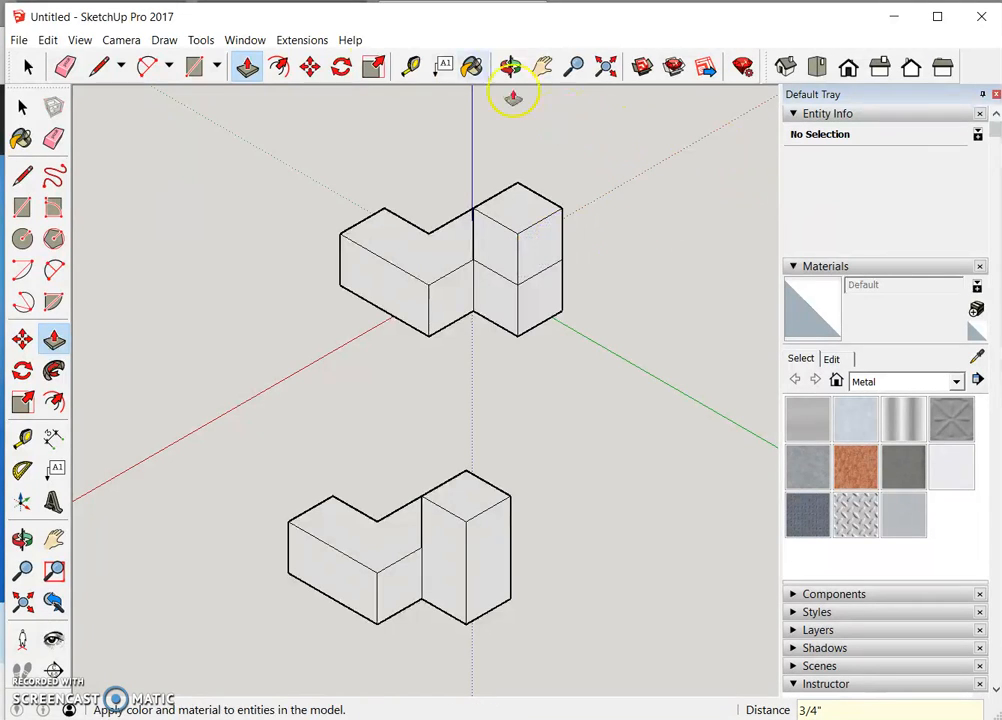
left_click(65, 66)
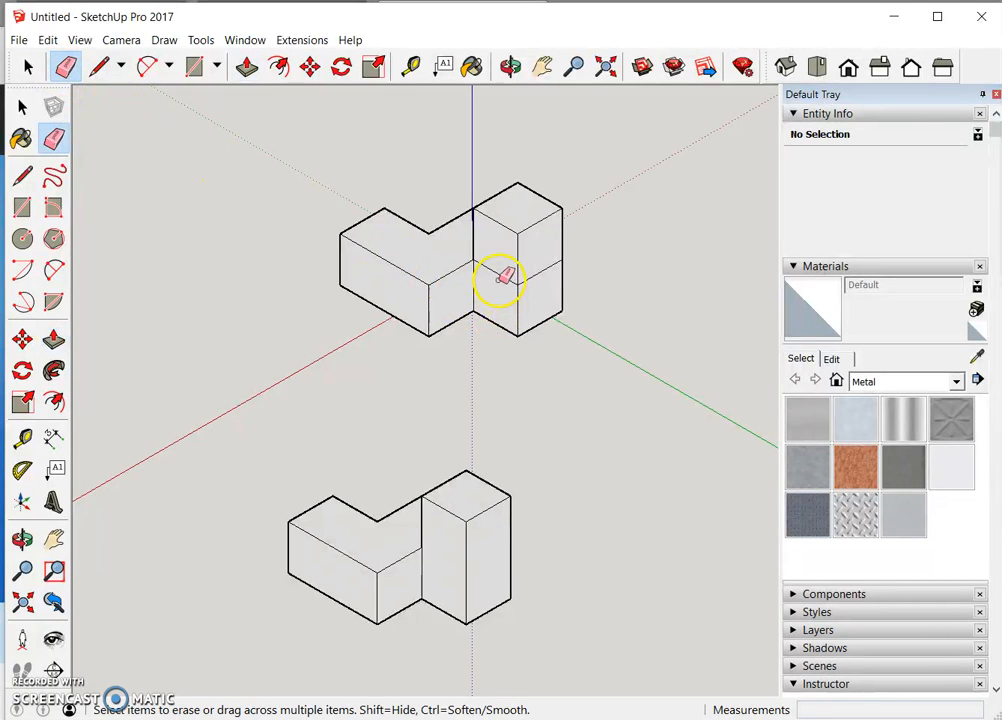
left_click_drag(500, 276, 552, 282)
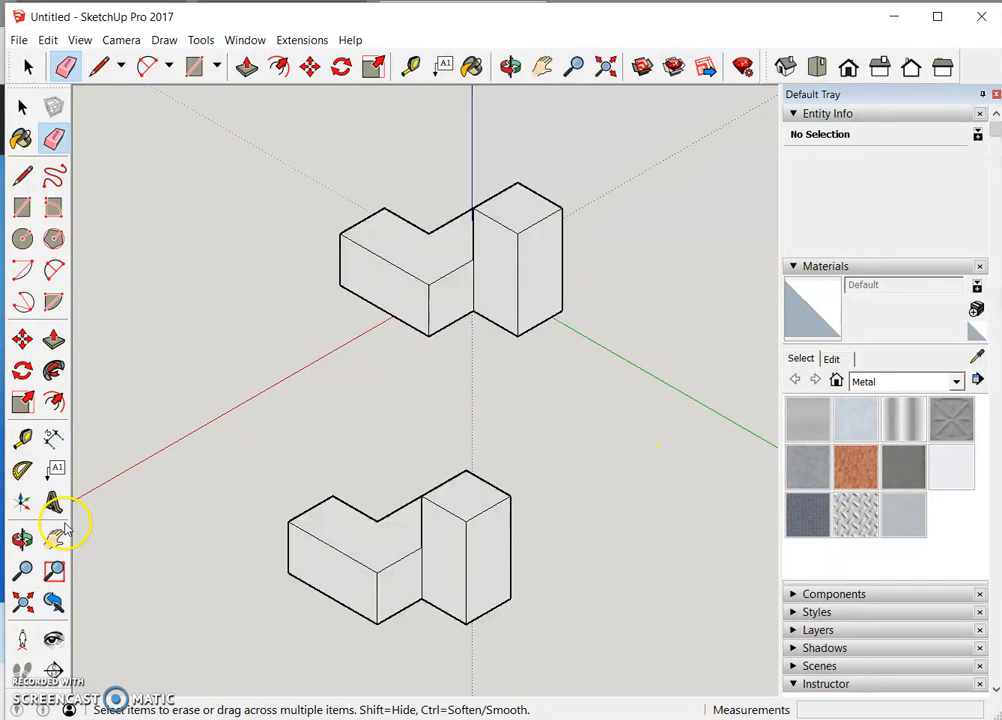
Select the whole finished copy at the origin, viewed from the front, and make it a group
left_click(31, 548)
left_click_drag(447, 425, 590, 385)
left_click_drag(398, 411, 653, 486)
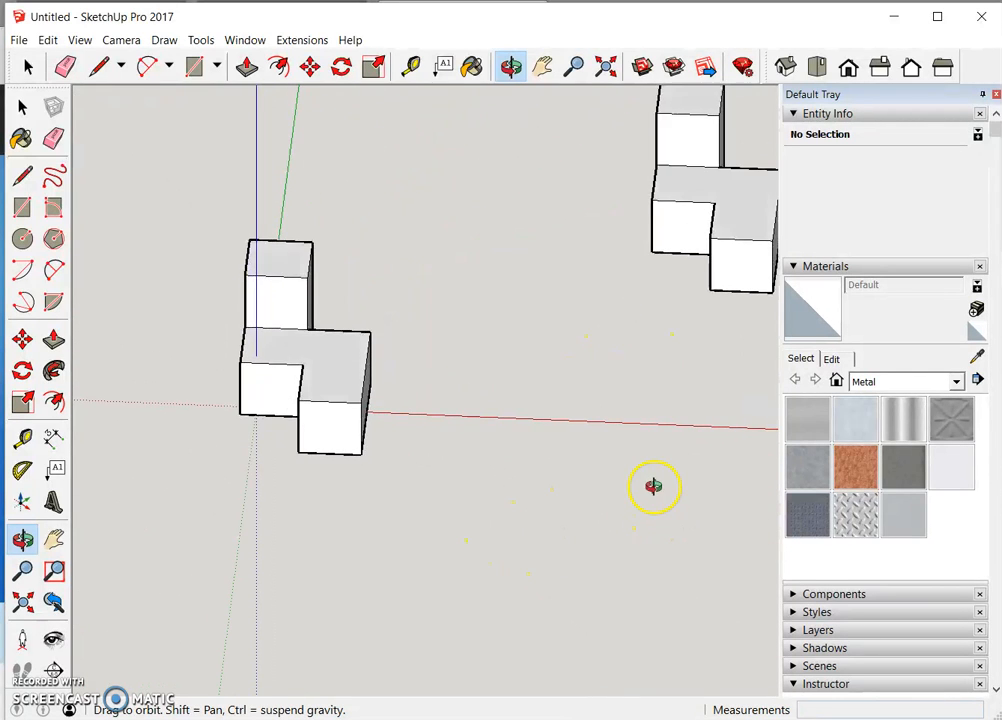
left_click(54, 539)
left_click_drag(519, 372, 427, 438)
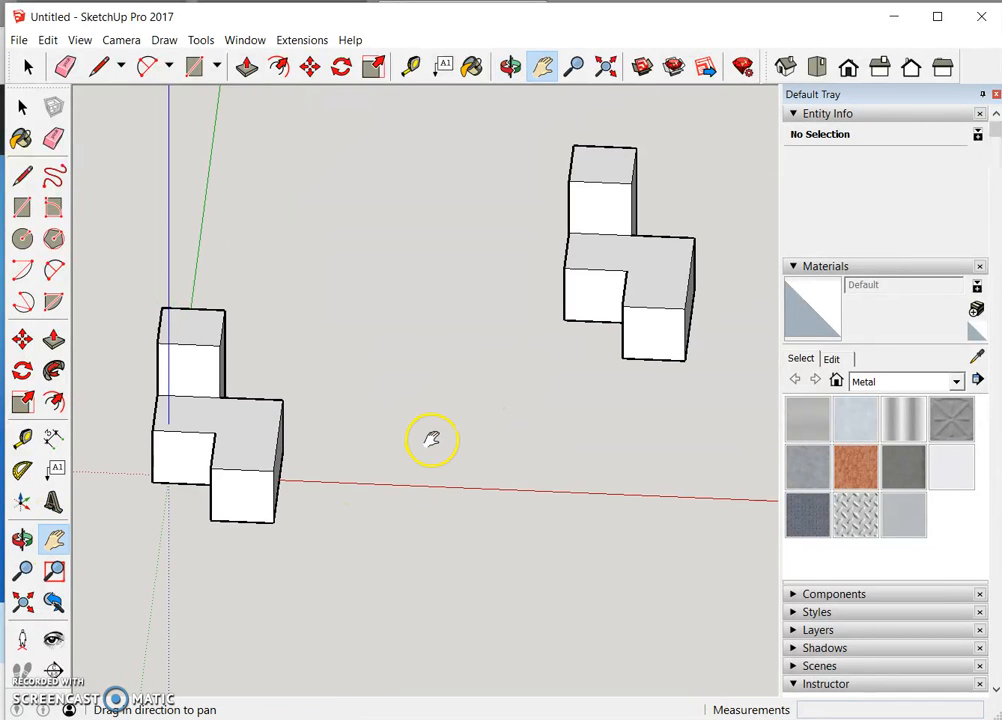
left_click(28, 67)
left_click_drag(93, 272, 399, 624)
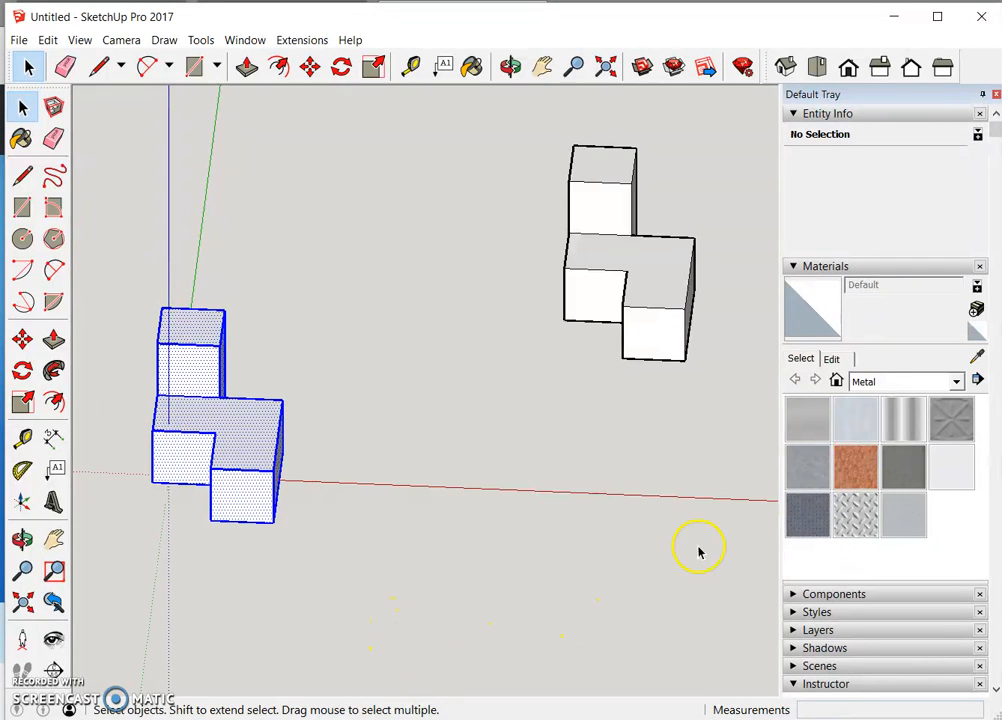
left_click(50, 40)
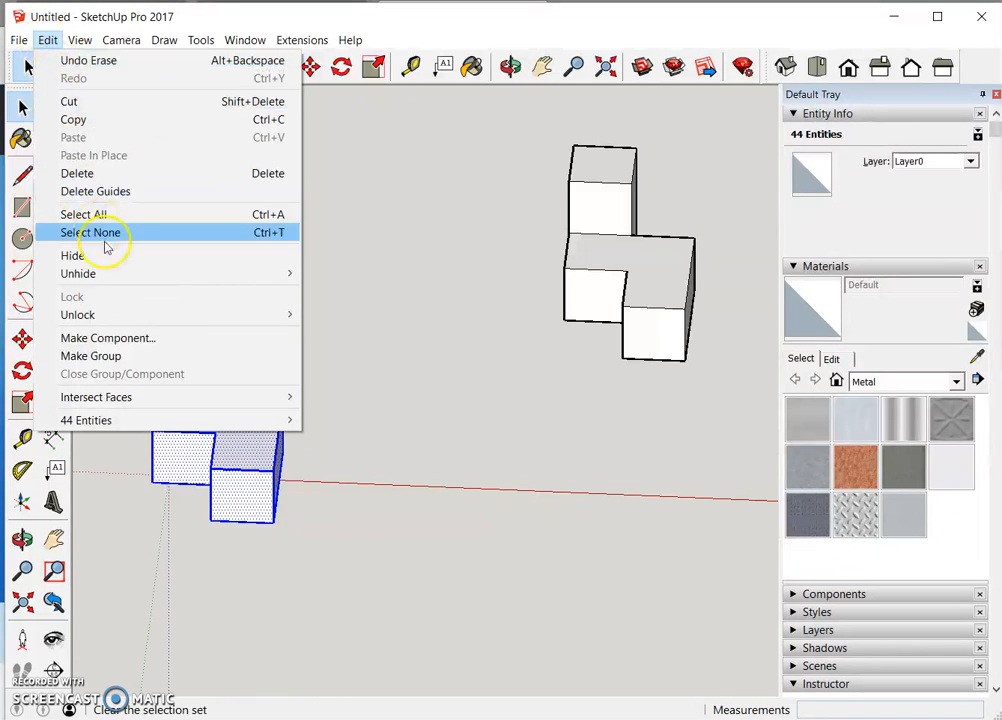
left_click(125, 364)
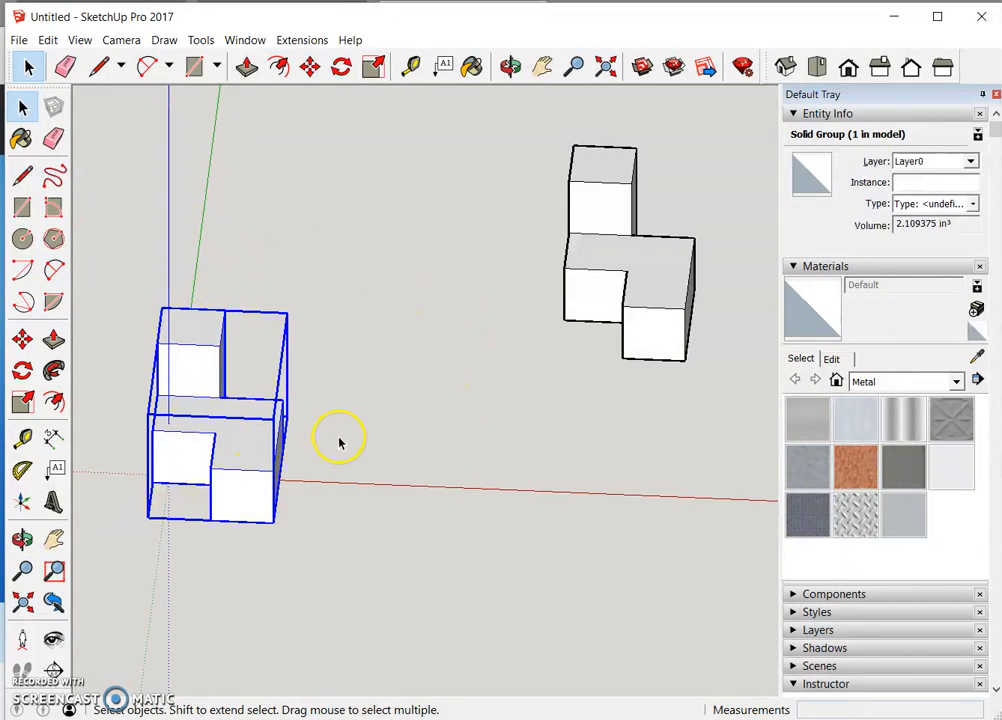
Move the grouped puzzle piece away from the origin, behind the red axis
left_click(22, 339)
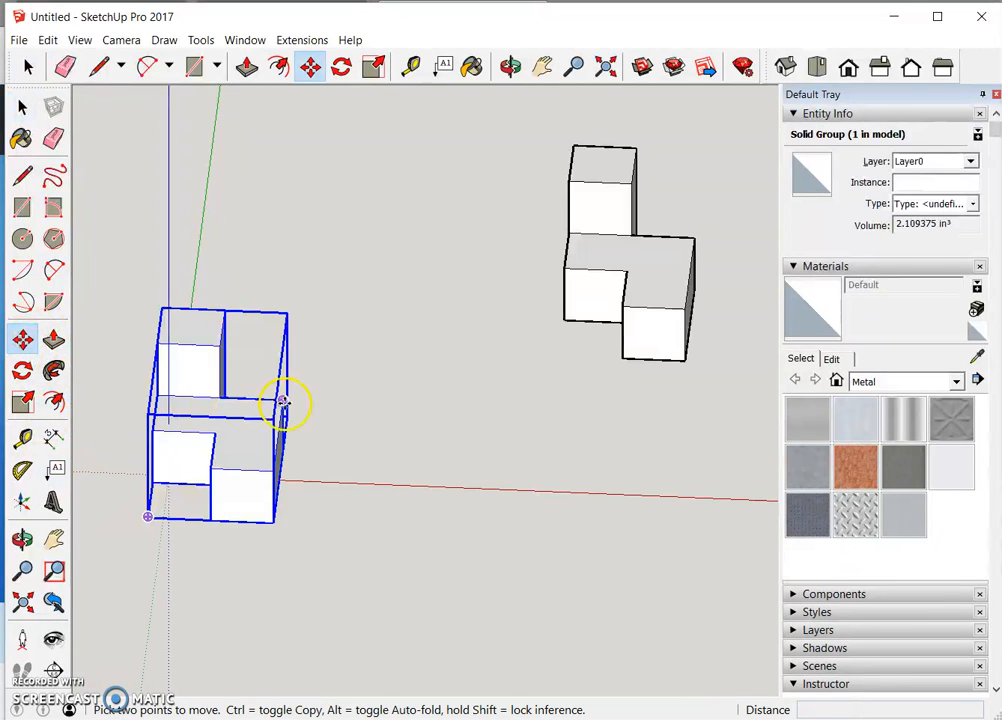
left_click(260, 414)
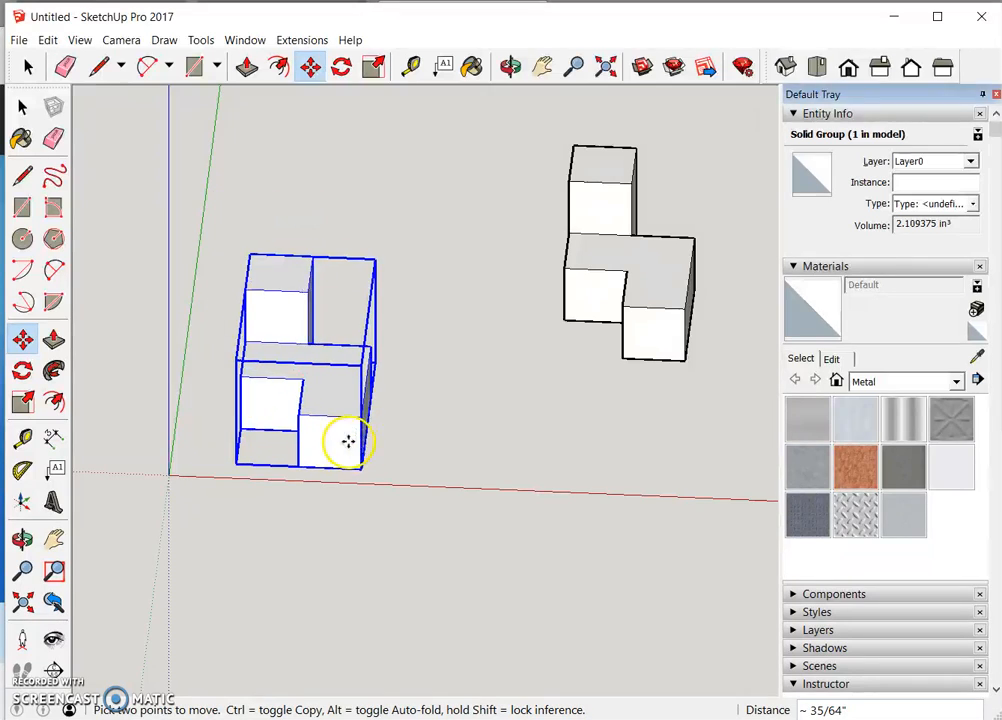
left_click(455, 353)
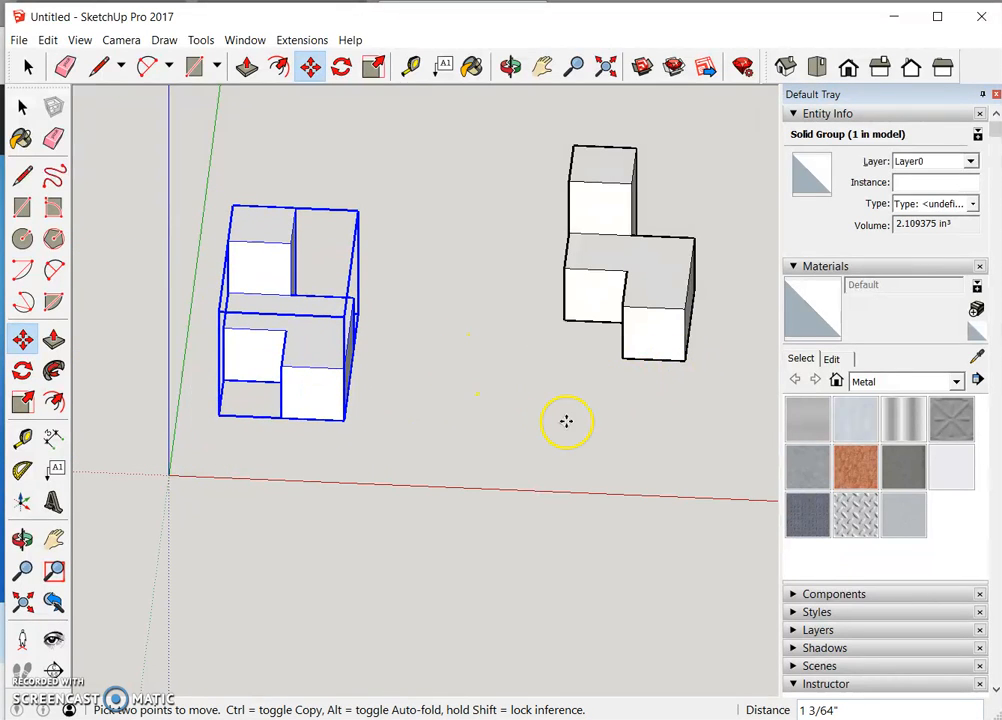